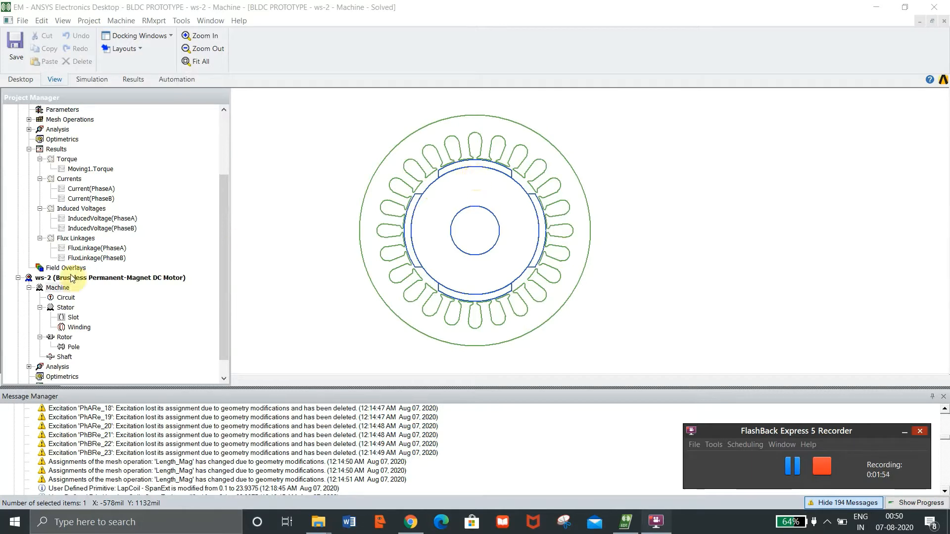
# Review the stator core properties and the stator winding properties of the ws-2 machine
pyautogui.doubleClick(70, 307)
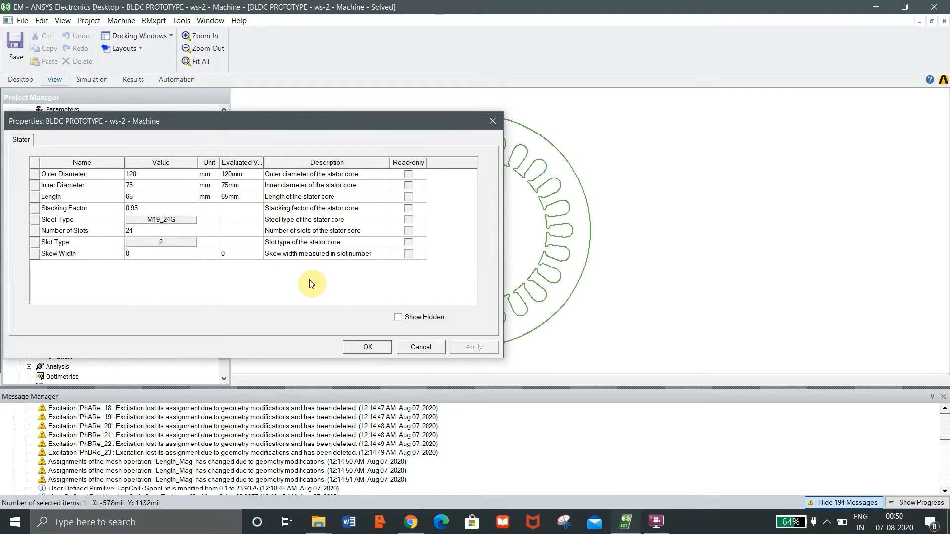
pyautogui.click(383, 346)
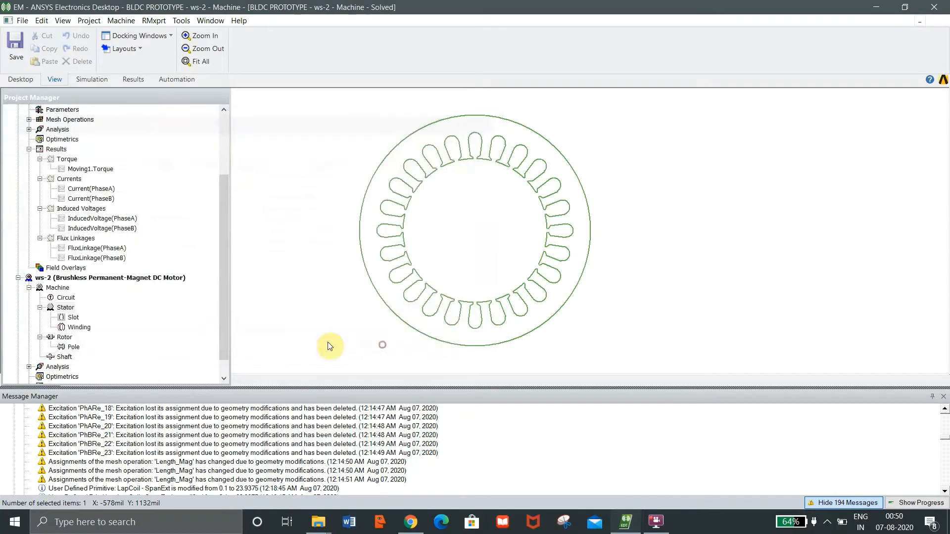
pyautogui.doubleClick(80, 331)
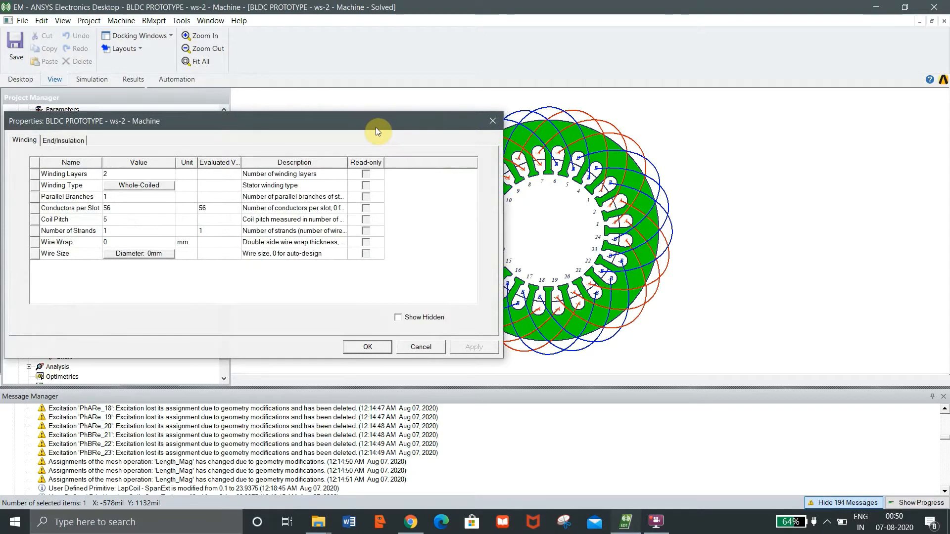
pyautogui.moveTo(372, 125); pyautogui.dragTo(341, 128)
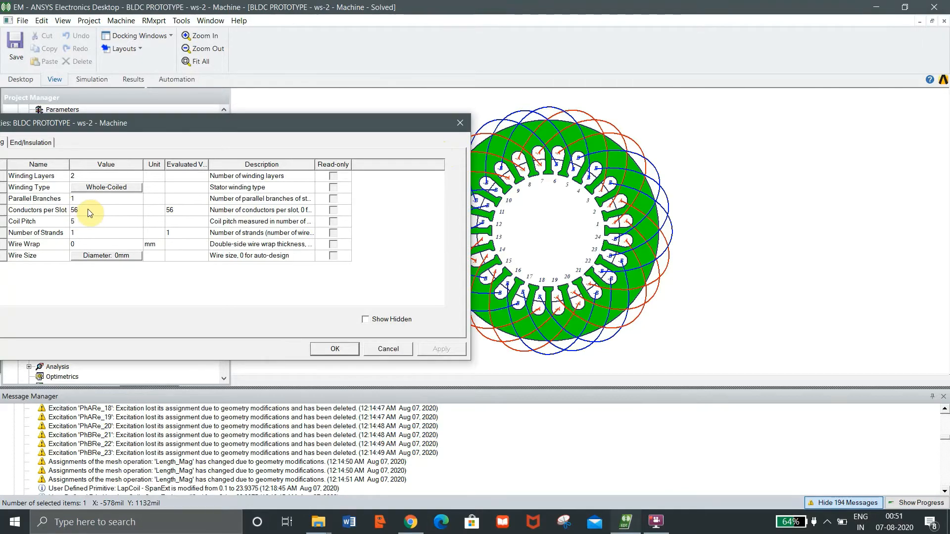
pyautogui.click(317, 346)
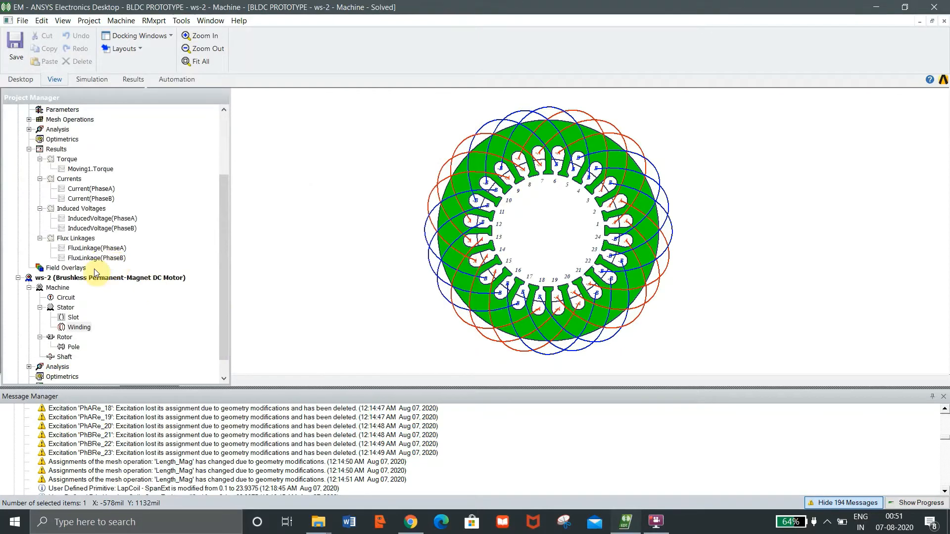
# Check the stator slot dimensions of ws-2 and recheck its winding properties
pyautogui.doubleClick(76, 318)
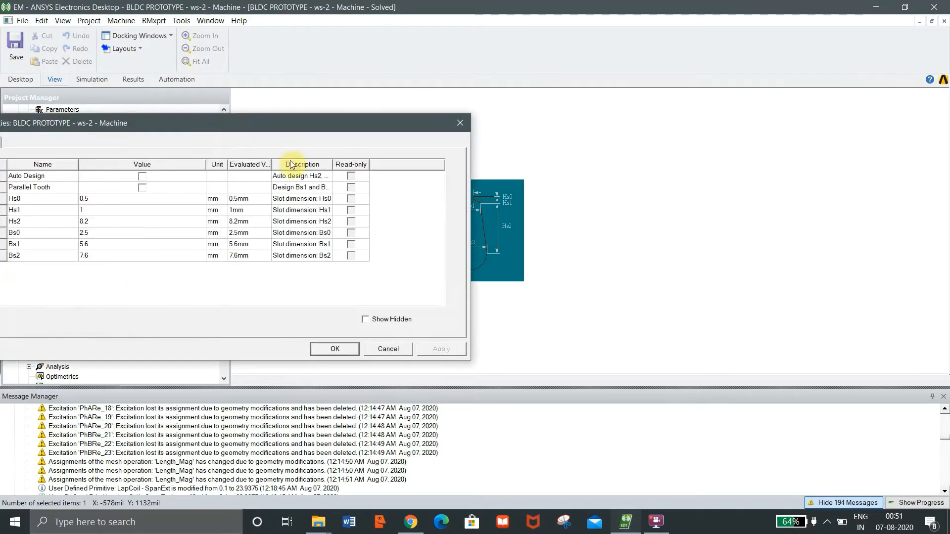
pyautogui.moveTo(310, 127); pyautogui.dragTo(355, 127)
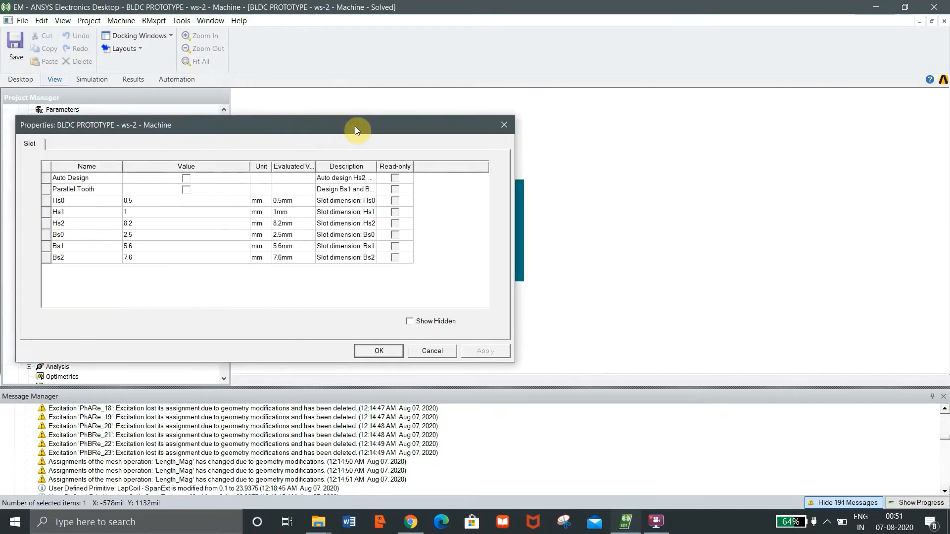
pyautogui.click(504, 124)
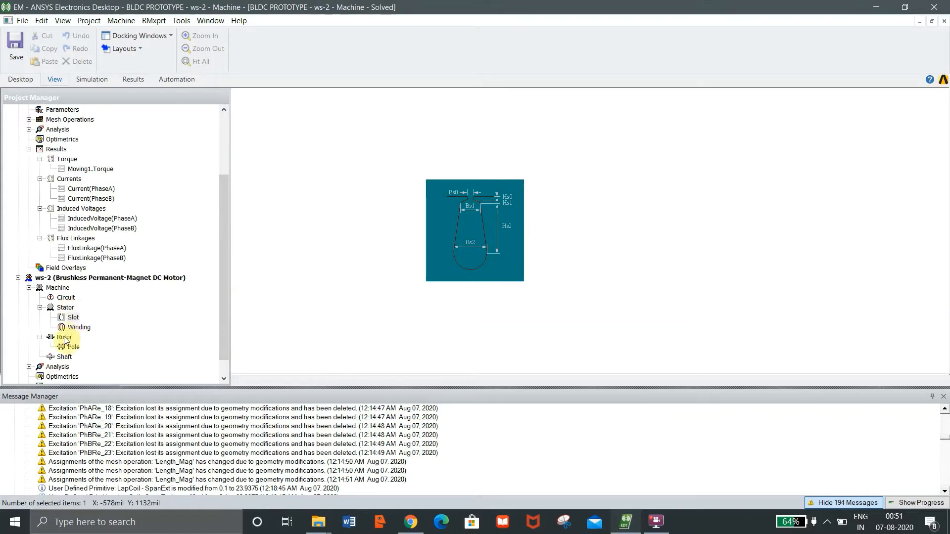
pyautogui.doubleClick(79, 327)
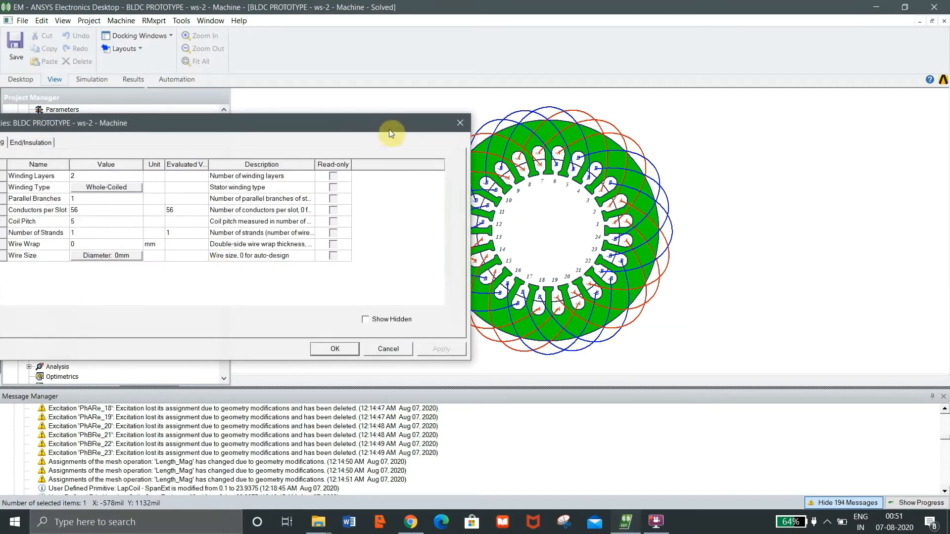
pyautogui.click(460, 123)
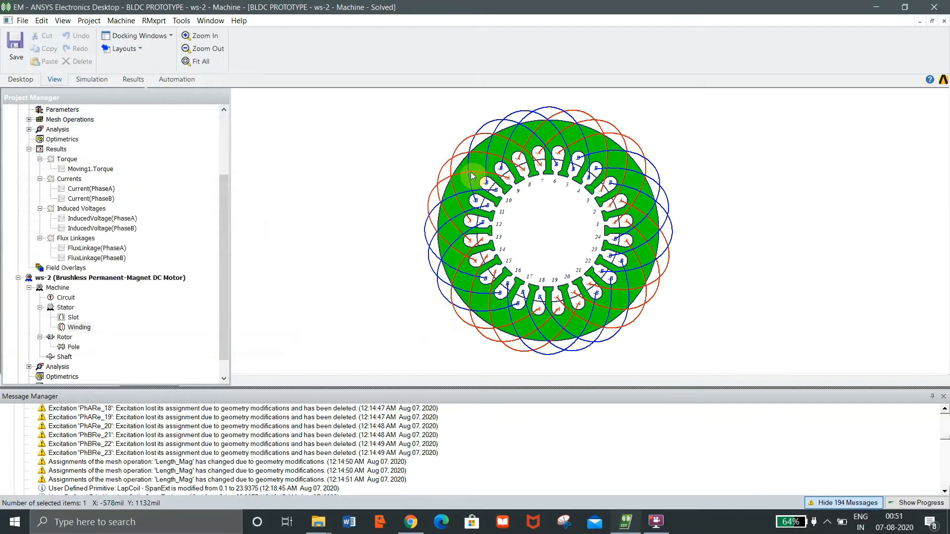
# Examine the rotor core properties and the pole's embrace, offset, magnet type and thickness in ws-2
pyautogui.click(63, 339)
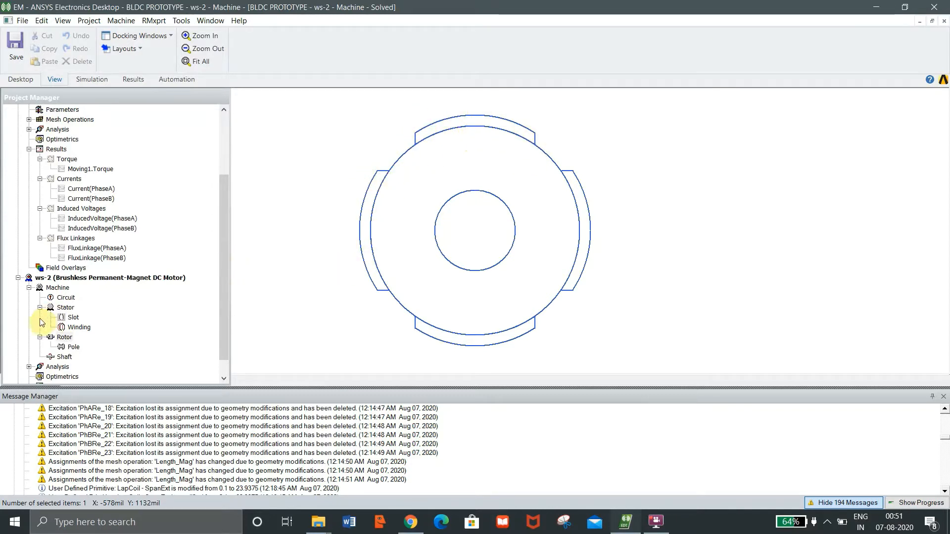
pyautogui.doubleClick(60, 337)
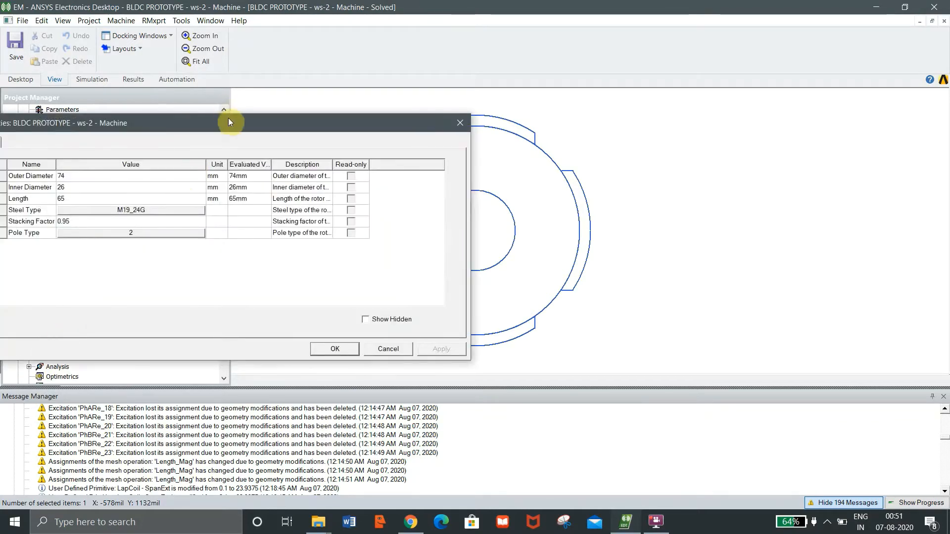
pyautogui.click(232, 141)
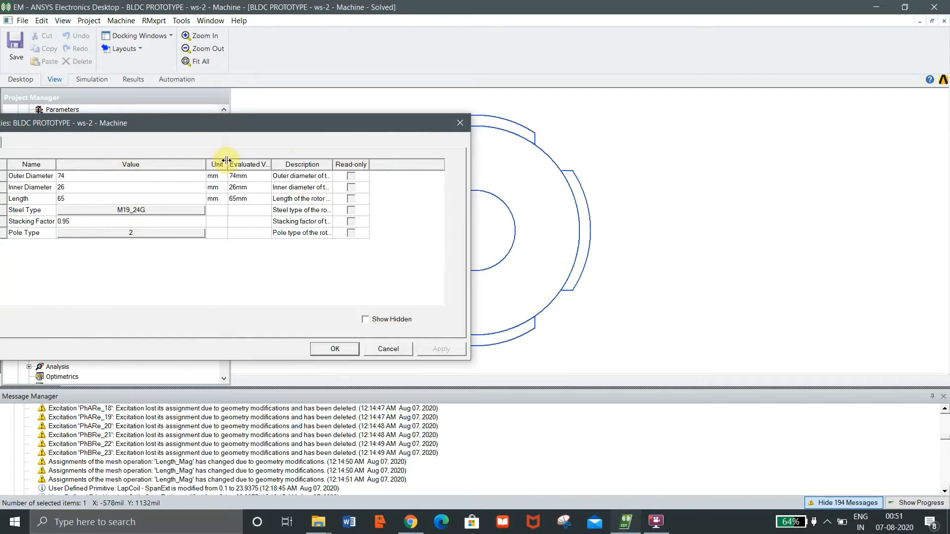
pyautogui.click(459, 126)
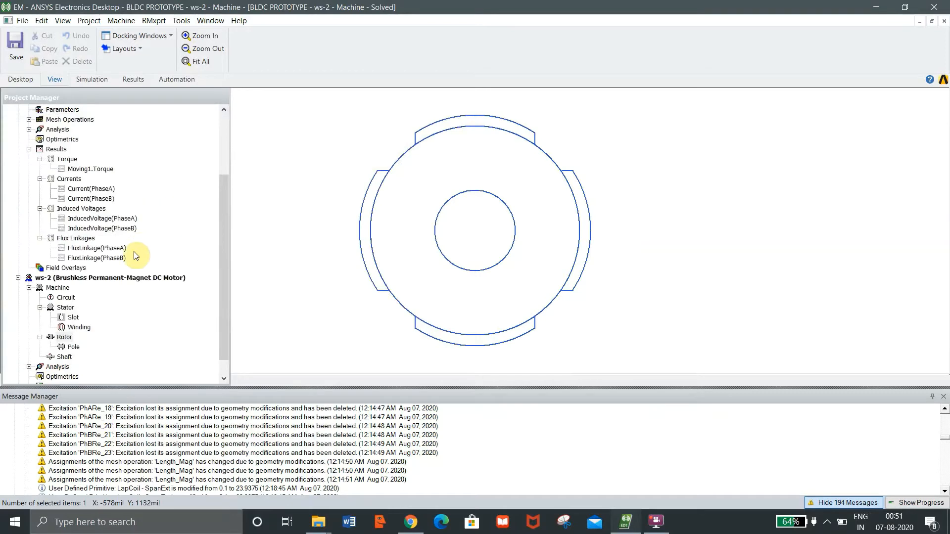
pyautogui.doubleClick(76, 348)
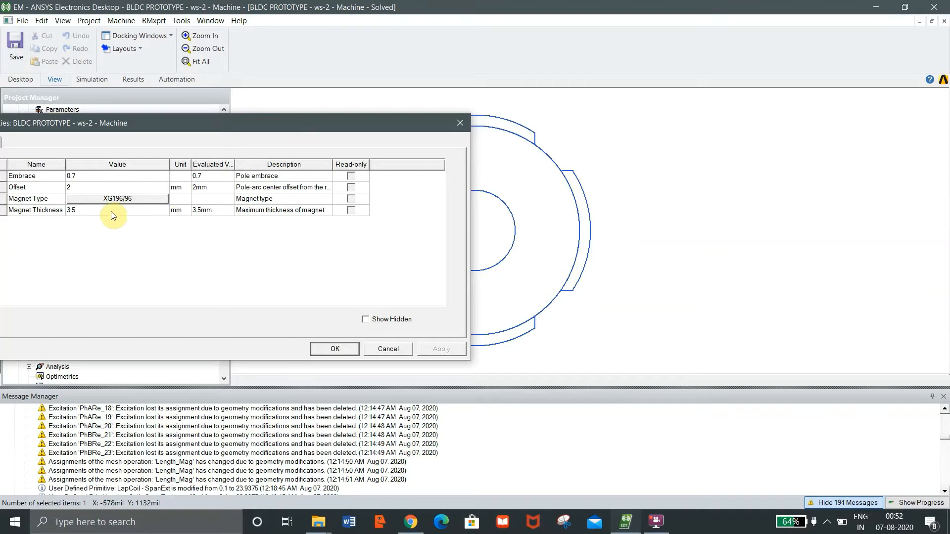
pyautogui.click(351, 350)
pyautogui.scroll(-1, 117, 308)
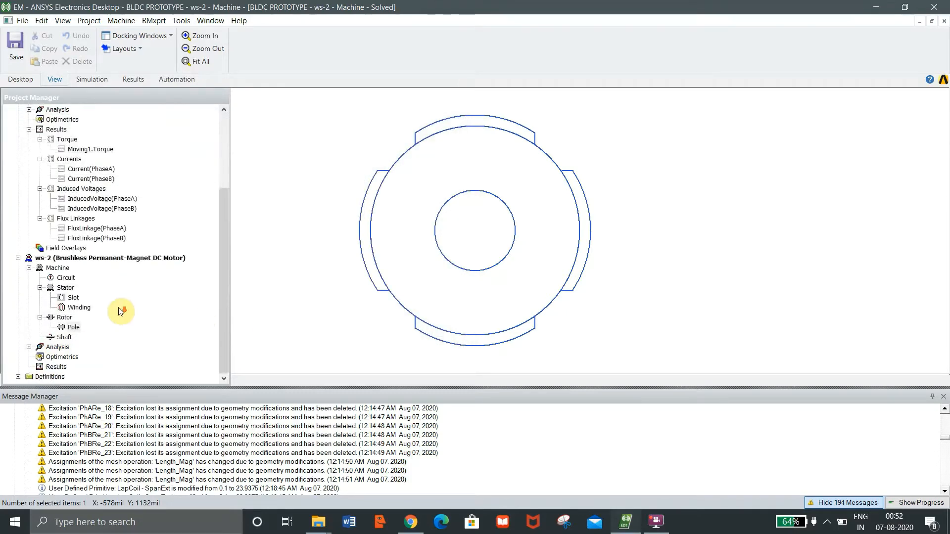
# Show the Full-Load Operation performance data in the ws-2 solution data for Setup1
pyautogui.click(118, 79)
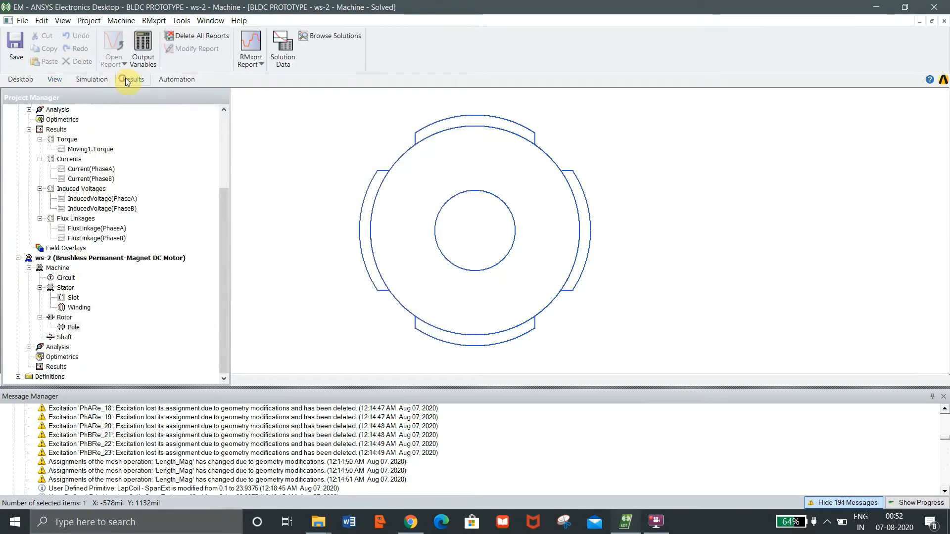
pyautogui.click(286, 49)
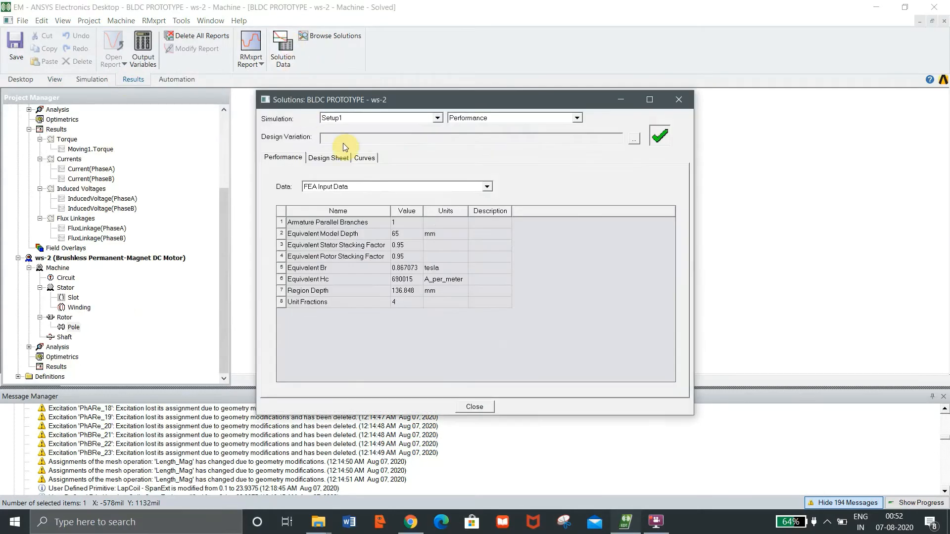
pyautogui.click(385, 188)
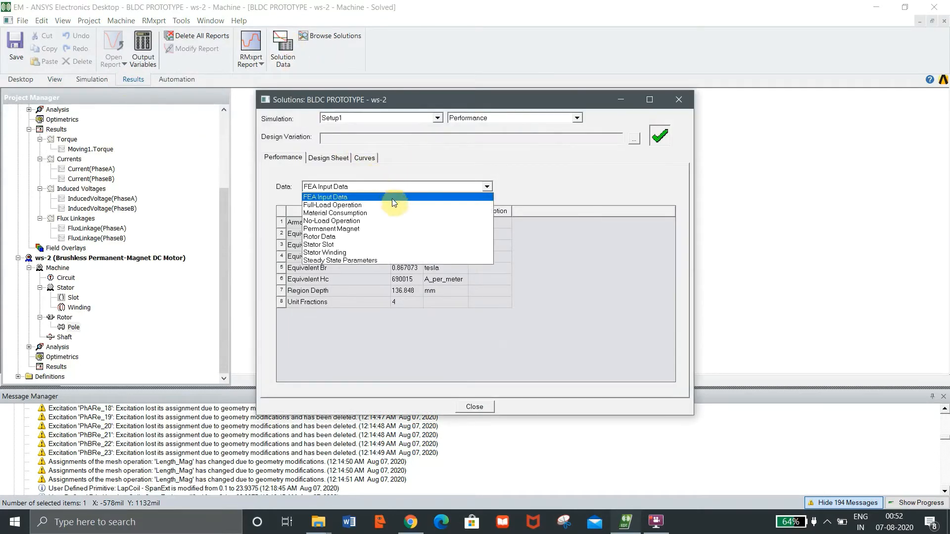
pyautogui.click(393, 204)
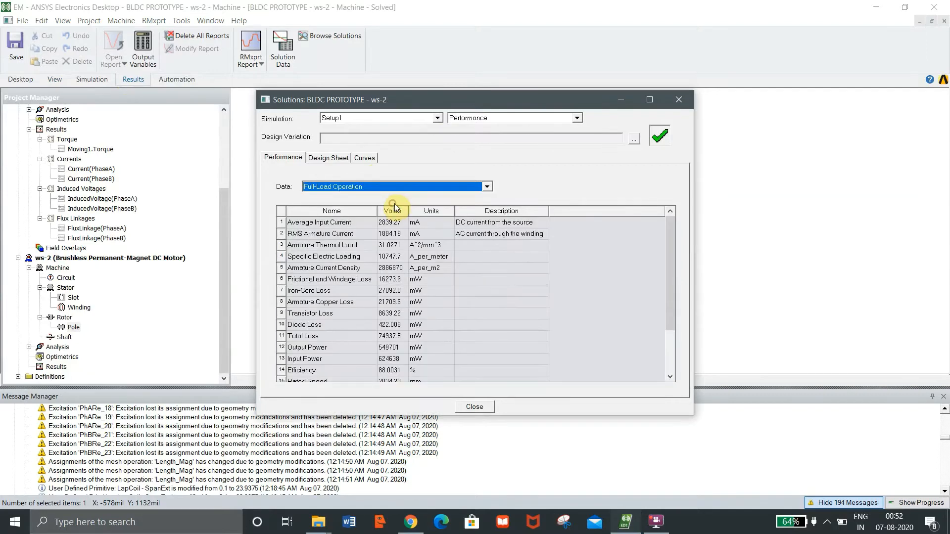
# Change the unit of Average Input Current to A in the full-load data and inspect the Armature Thermal Load row
pyautogui.click(420, 223)
pyautogui.click(427, 237)
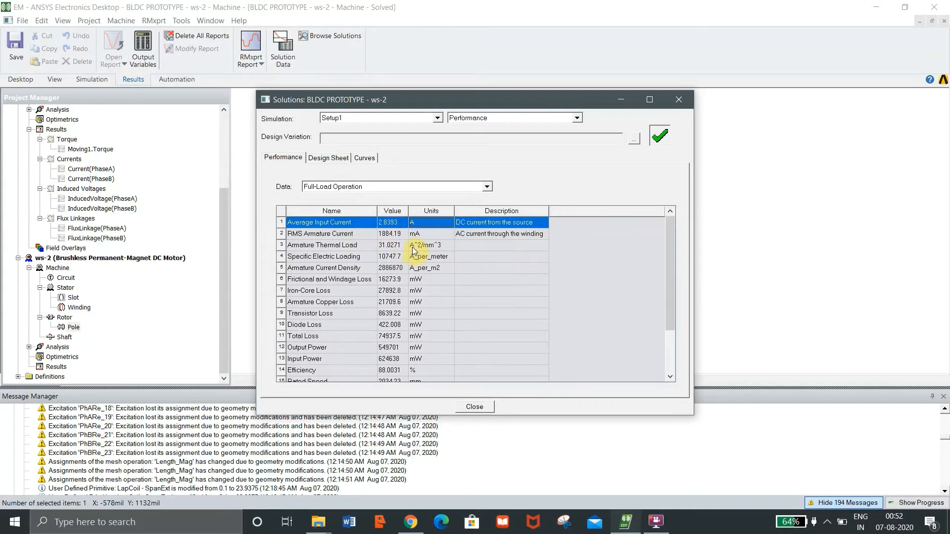
pyautogui.click(414, 247)
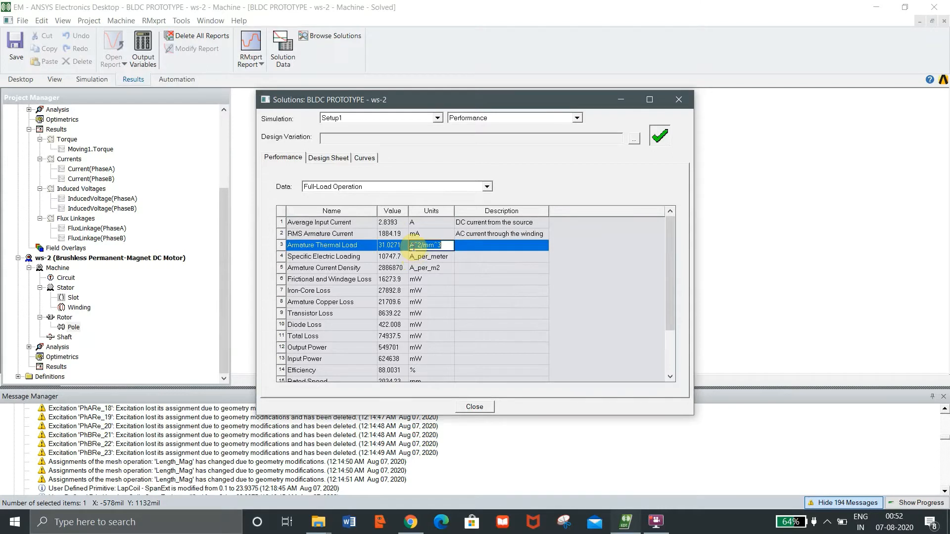
pyautogui.click(367, 248)
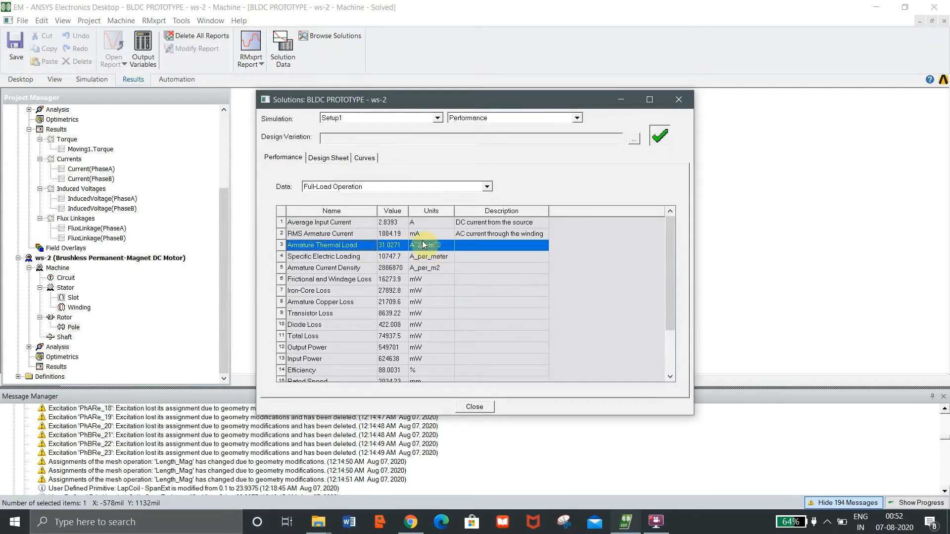
# Change the full-load units to kW for Output Power and W for Total Loss
pyautogui.scroll(-2, 409, 248)
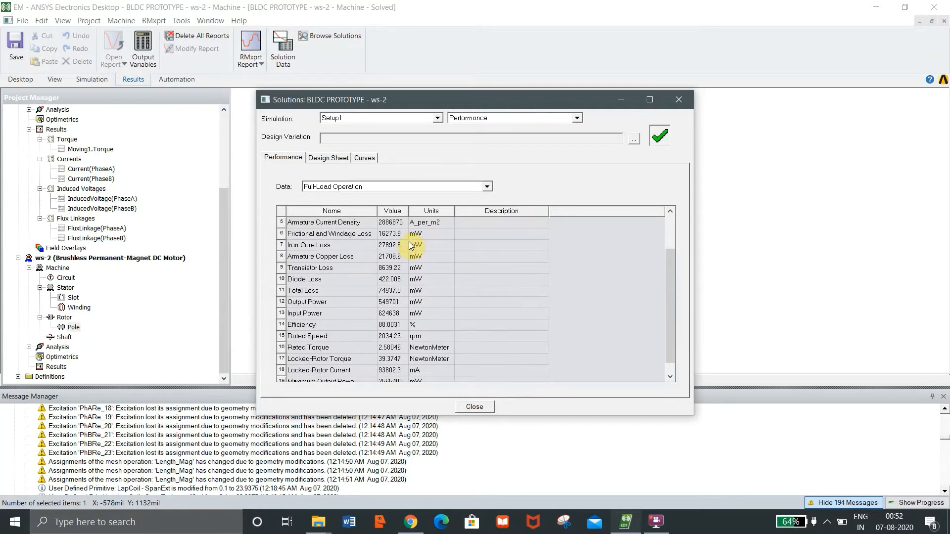
pyautogui.click(416, 302)
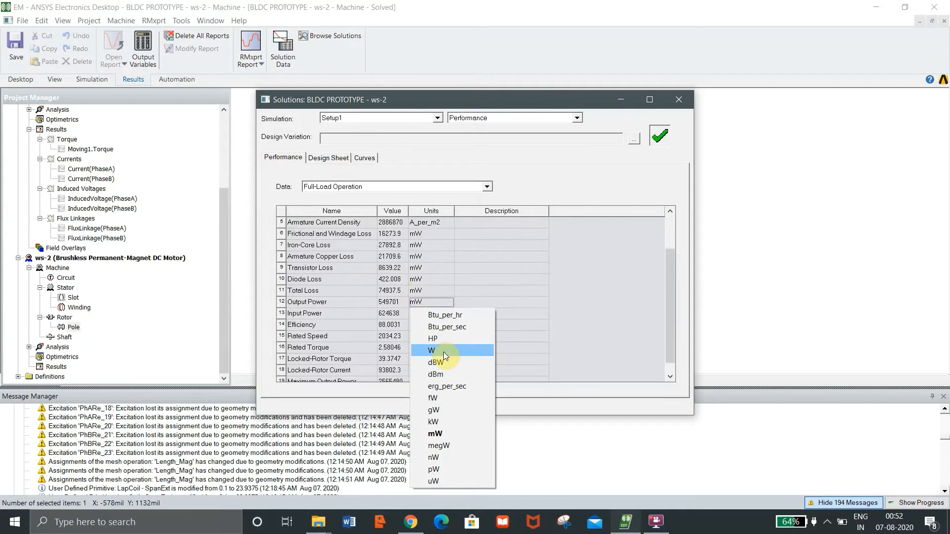
pyautogui.click(444, 422)
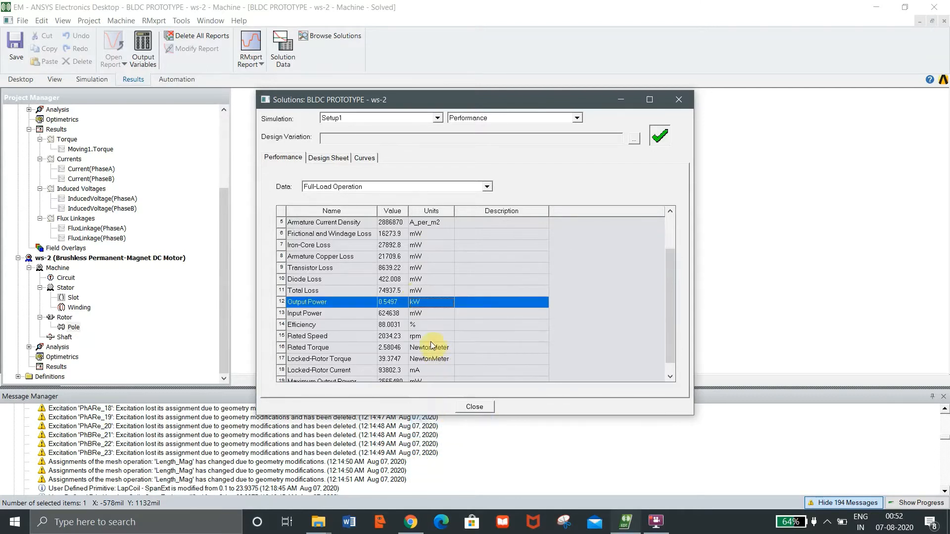
pyautogui.click(422, 303)
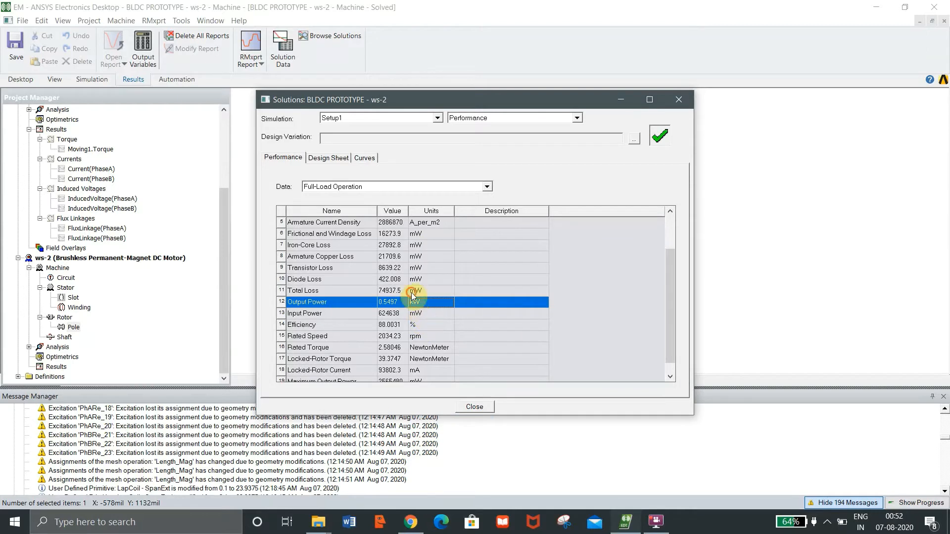
pyautogui.click(444, 333)
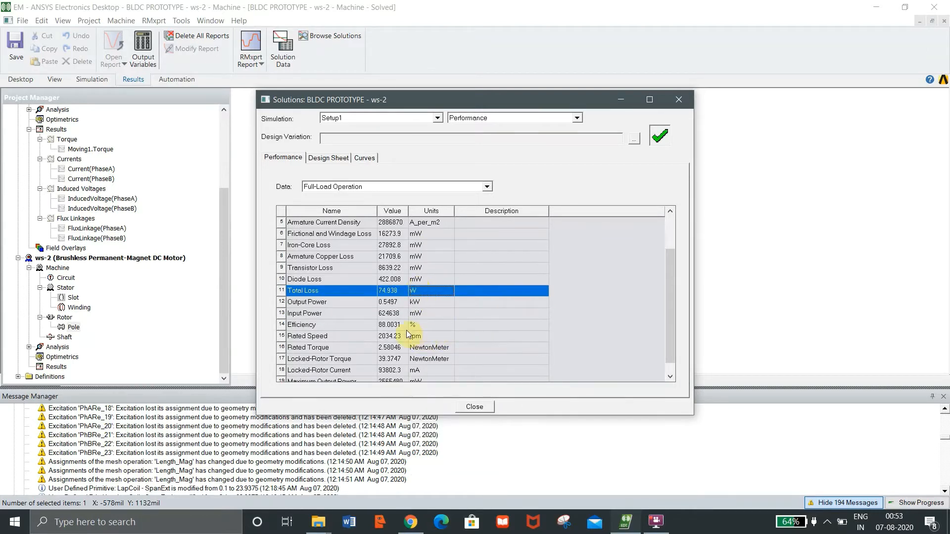
# Examine the motor's efficiency, rated torque and rated speed in the full-load results
pyautogui.click(378, 328)
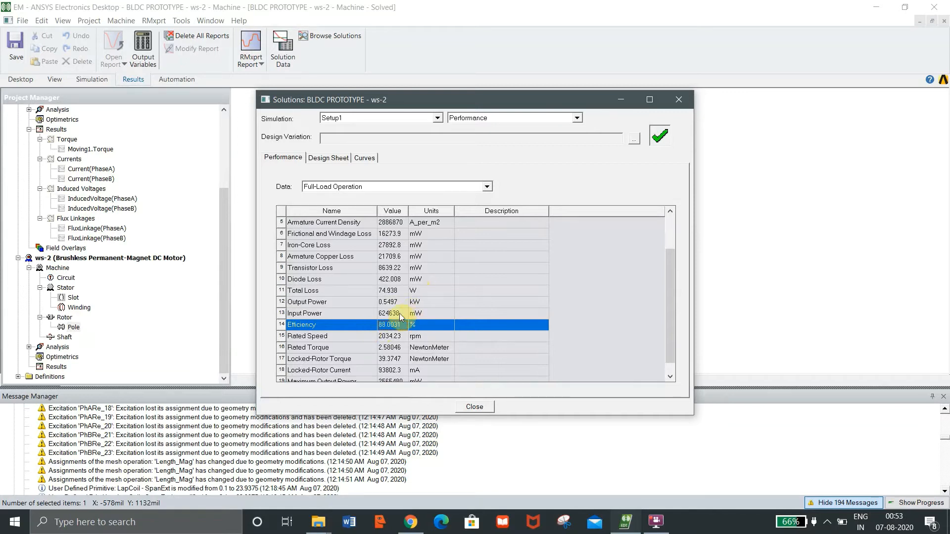
pyautogui.click(365, 348)
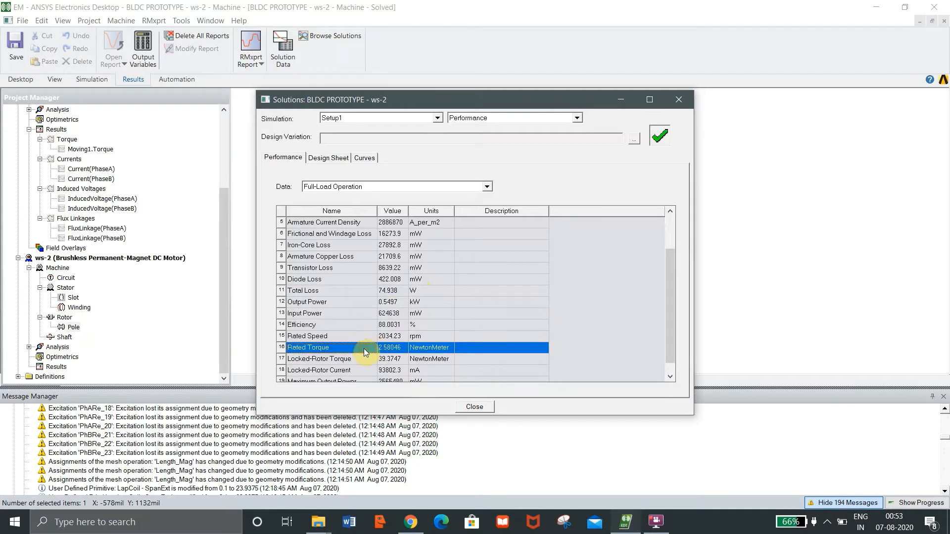
pyautogui.click(426, 336)
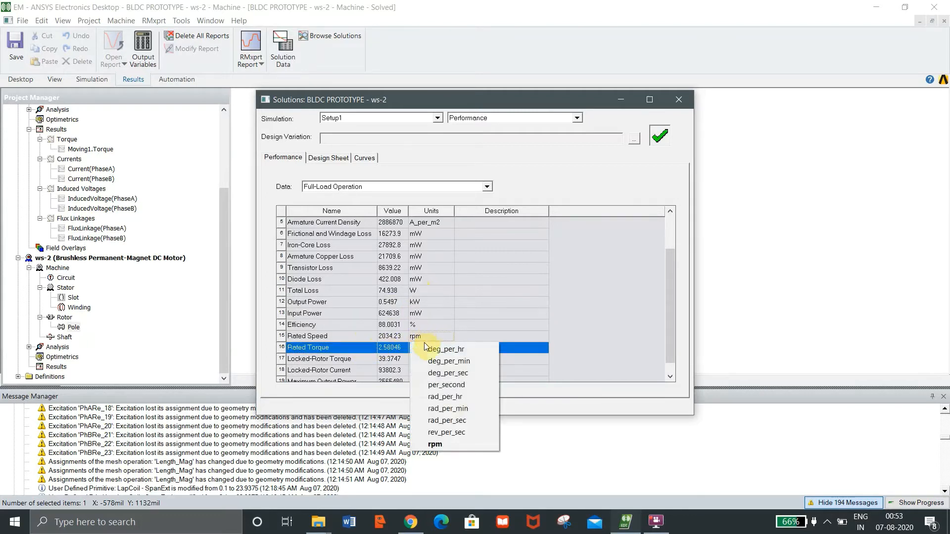
pyautogui.click(367, 337)
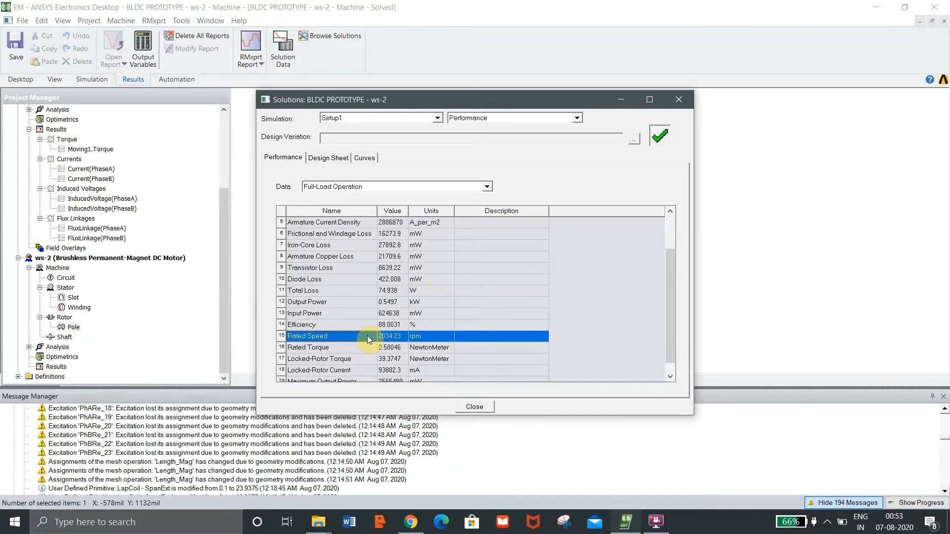
pyautogui.scroll(-1, 434, 281)
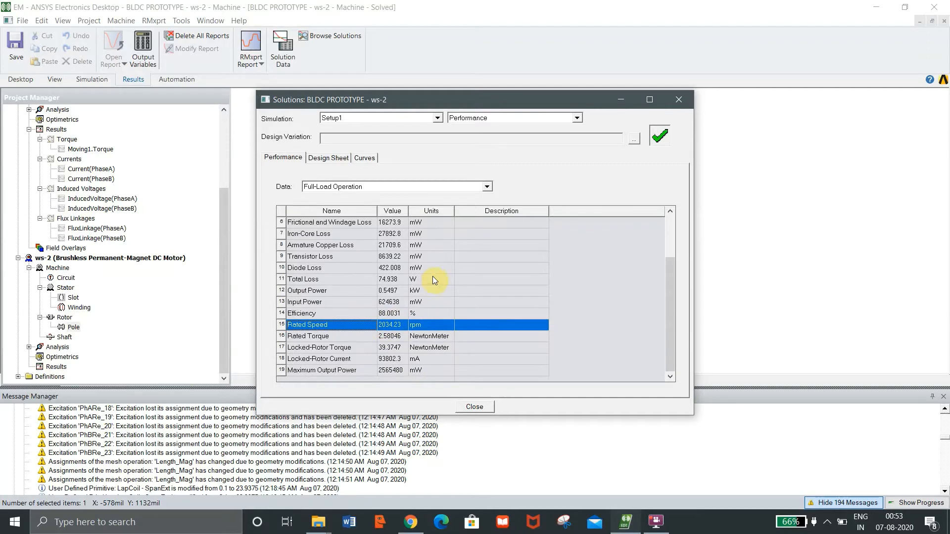
# Switch the performance data to Material Consumption to review the motor's material densities and weights
pyautogui.click(465, 187)
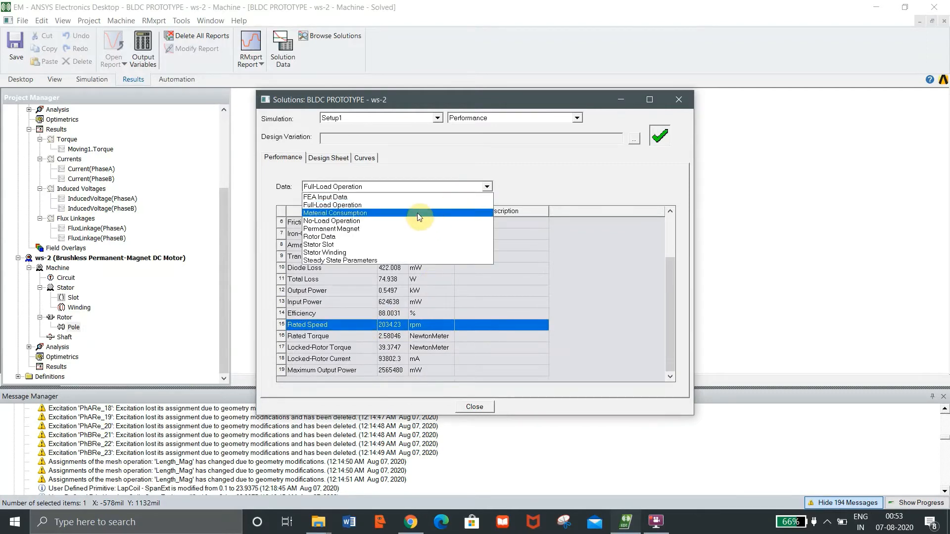
pyautogui.click(416, 213)
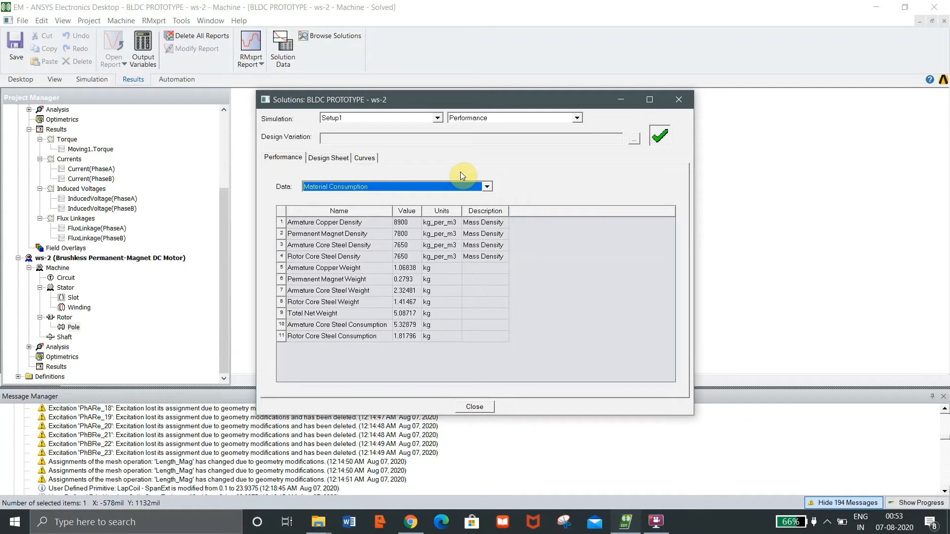
# Display the Efficiency vs Speed curve from the ws-2 motor's performance solutions
pyautogui.click(458, 185)
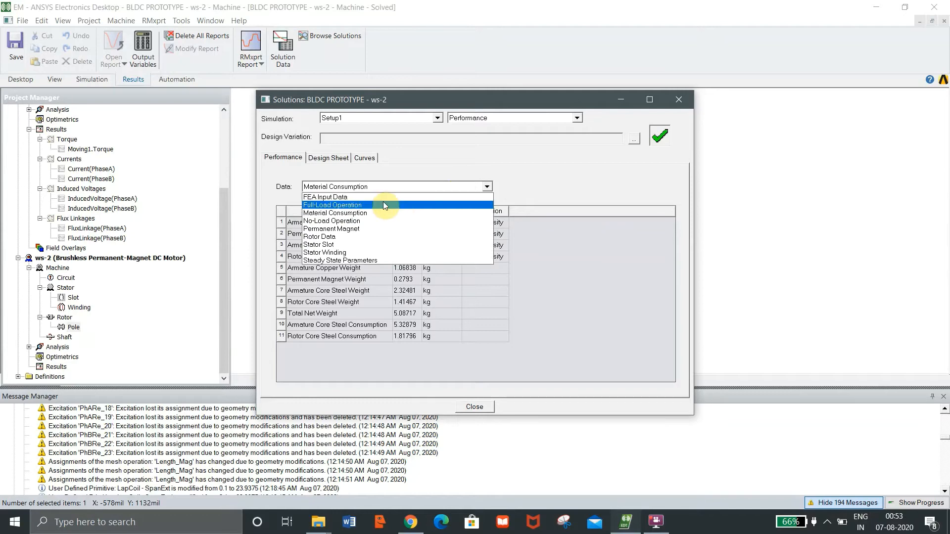
pyautogui.click(379, 186)
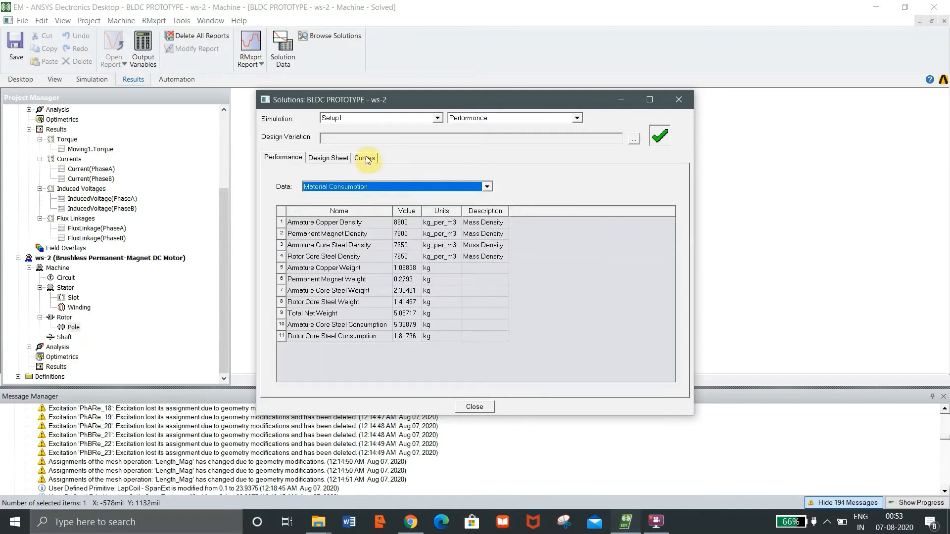
pyautogui.click(367, 157)
pyautogui.click(376, 181)
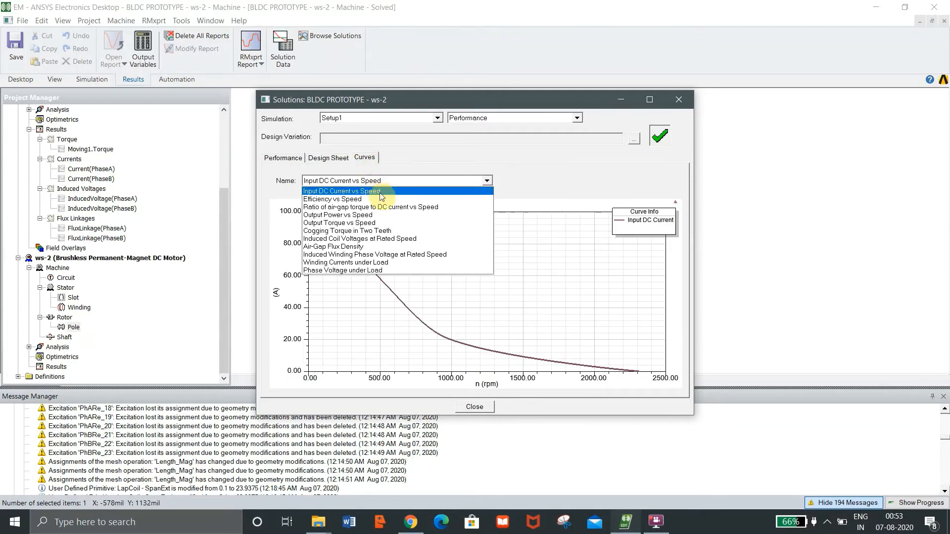
pyautogui.click(381, 199)
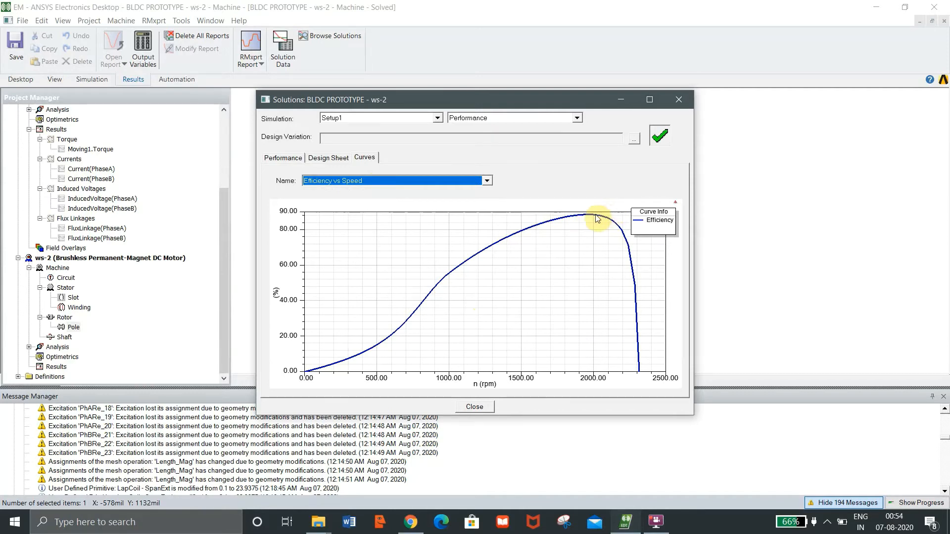
# Inspect the peak of the efficiency curve and close the solutions window
pyautogui.click(579, 208)
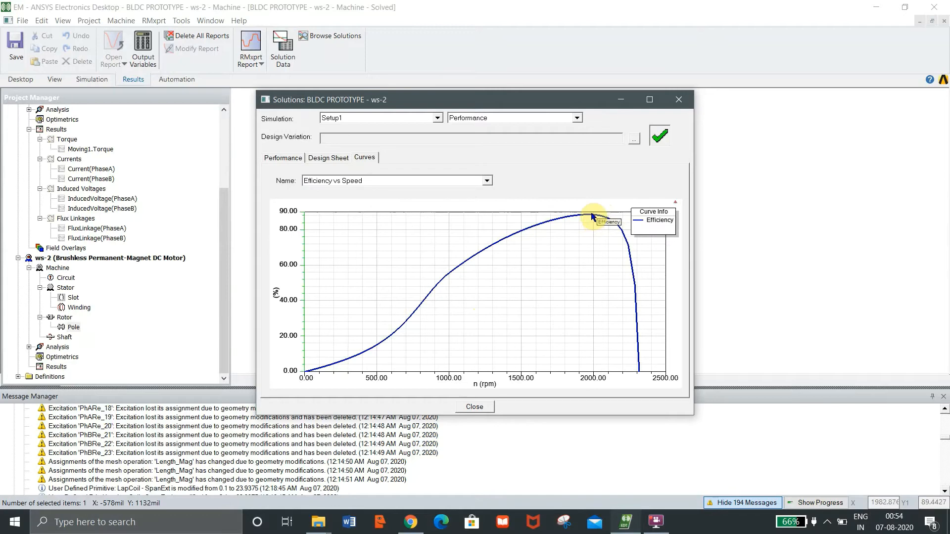
pyautogui.click(592, 216)
pyautogui.doubleClick(592, 216)
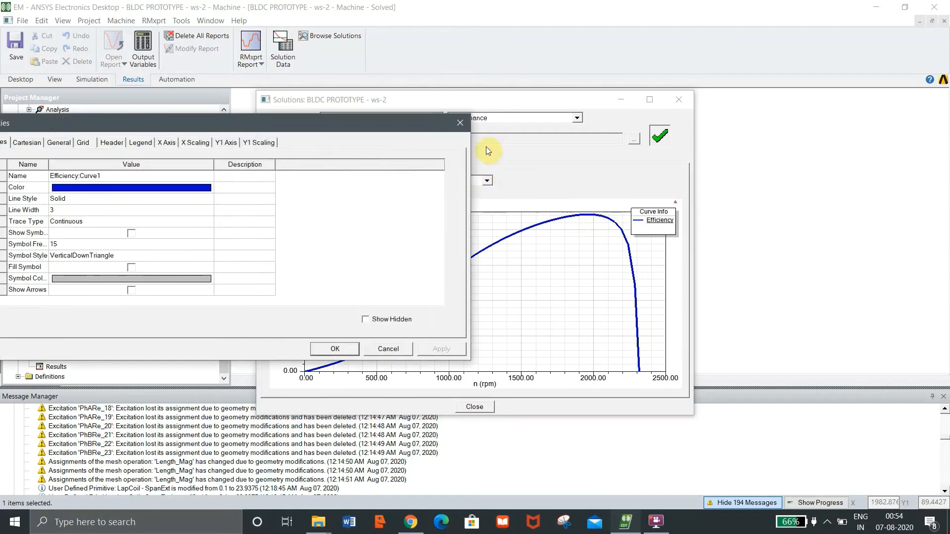
pyautogui.click(461, 123)
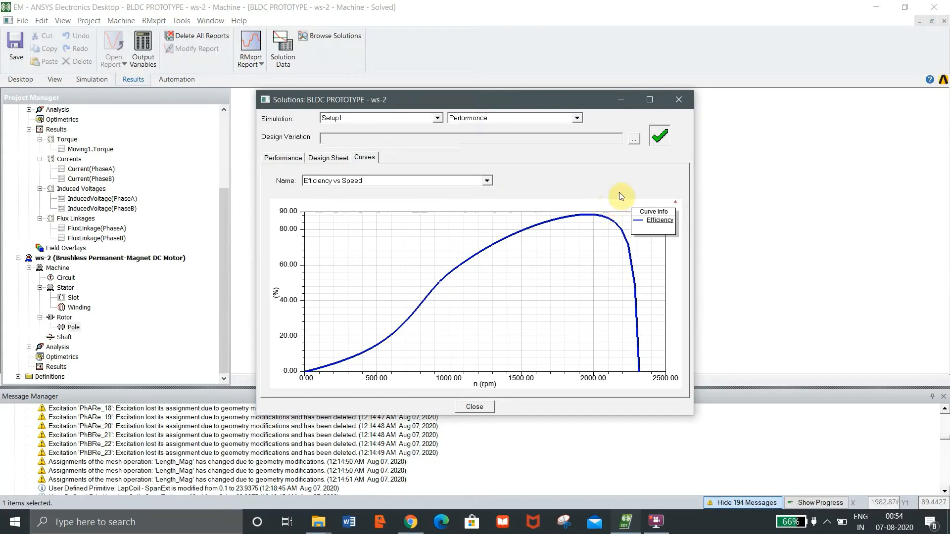
pyautogui.click(682, 102)
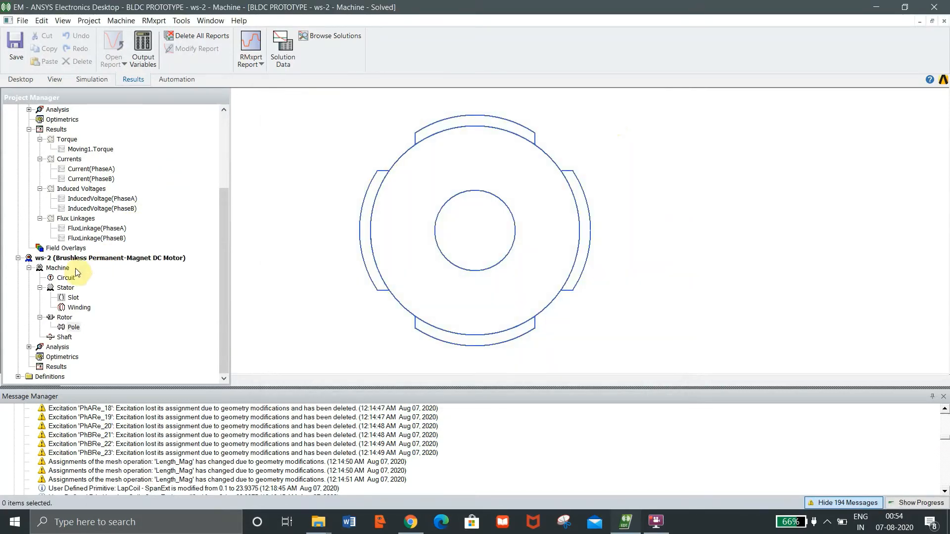
# Show the ws-2 machine cross-section and open the Maxwell3DDesign1 transient model
pyautogui.click(58, 269)
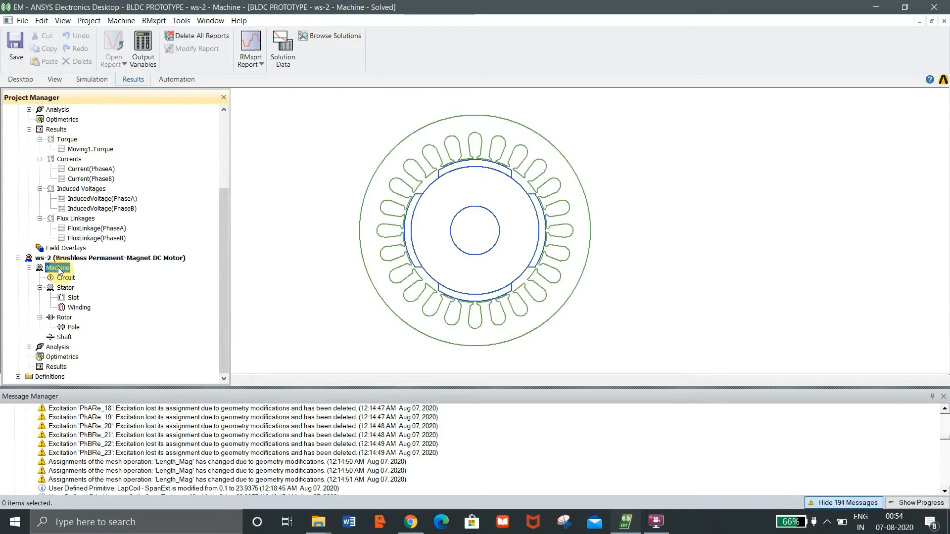
pyautogui.scroll(4, 122, 255)
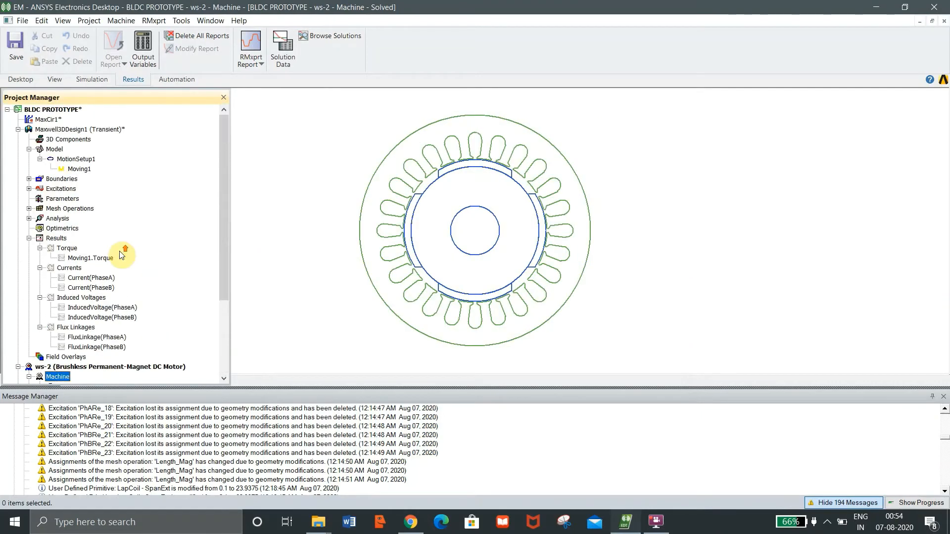
pyautogui.click(84, 140)
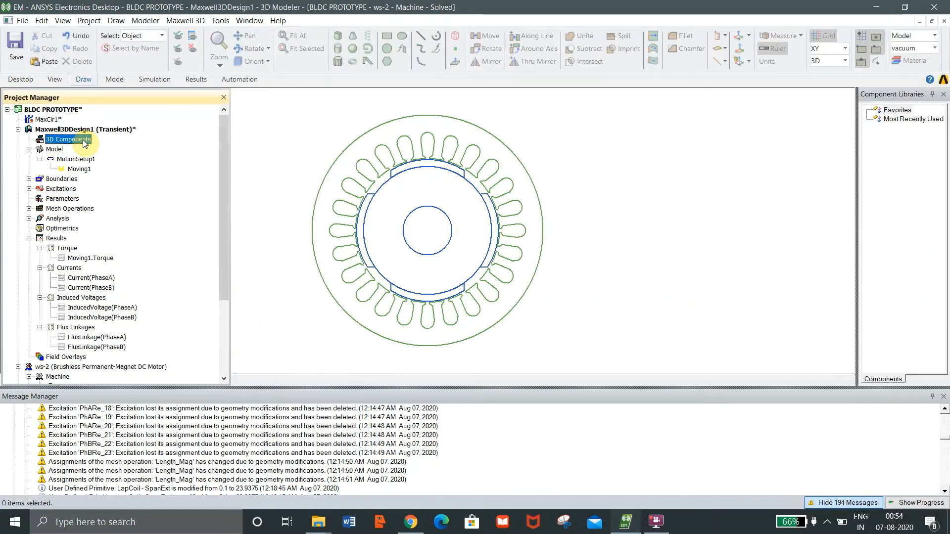
pyautogui.click(88, 130)
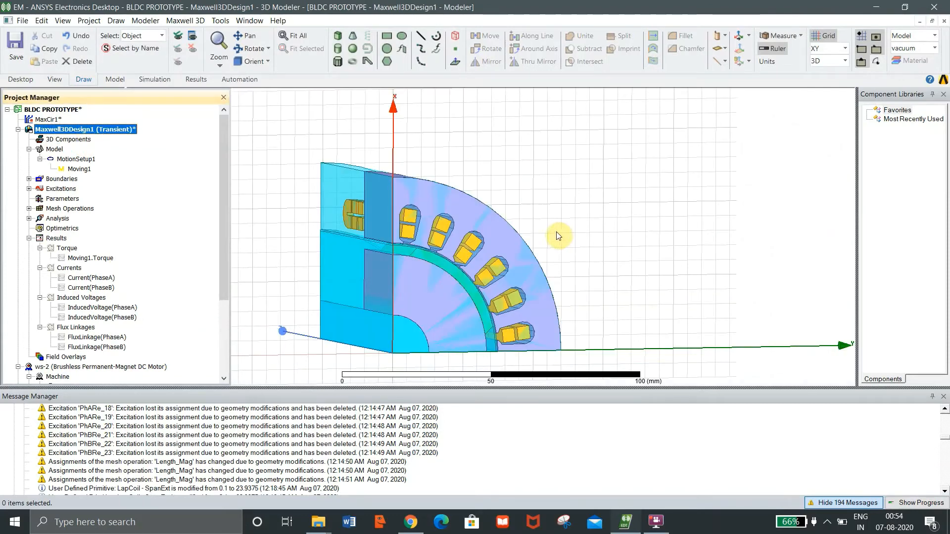
# Examine the quarter-section 3D motor model from several angles, including its slots, coils, magnet and inner region
pyautogui.moveTo(556, 233); pyautogui.dragTo(536, 226)
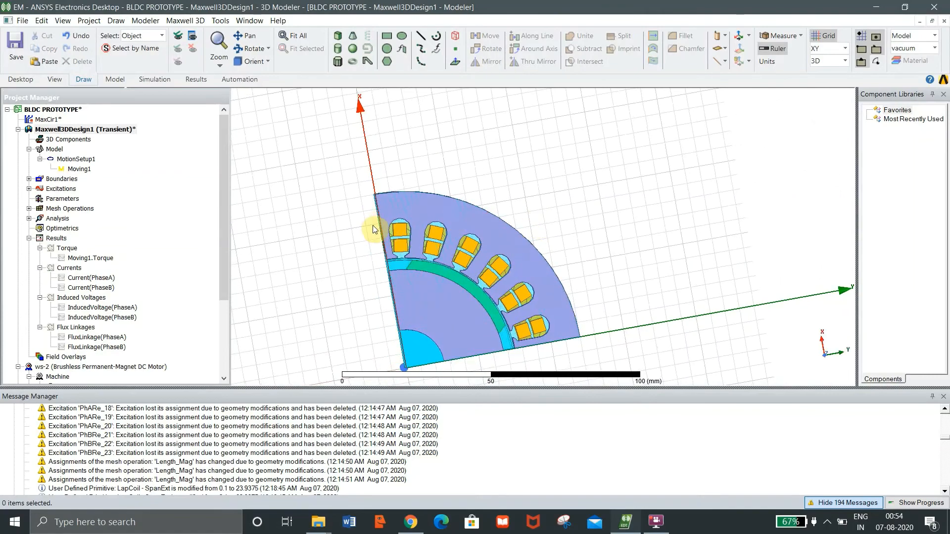
pyautogui.scroll(5, 374, 228)
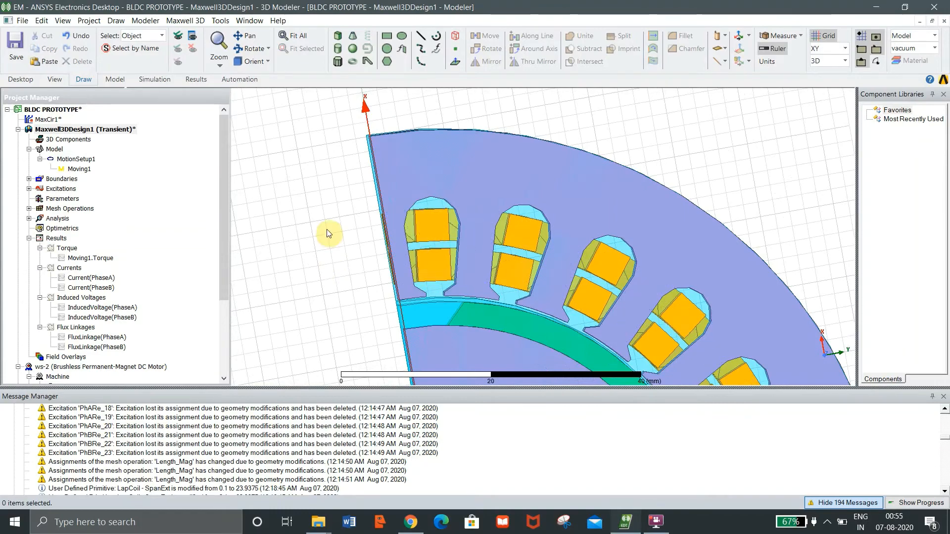
pyautogui.moveTo(327, 230); pyautogui.dragTo(376, 306)
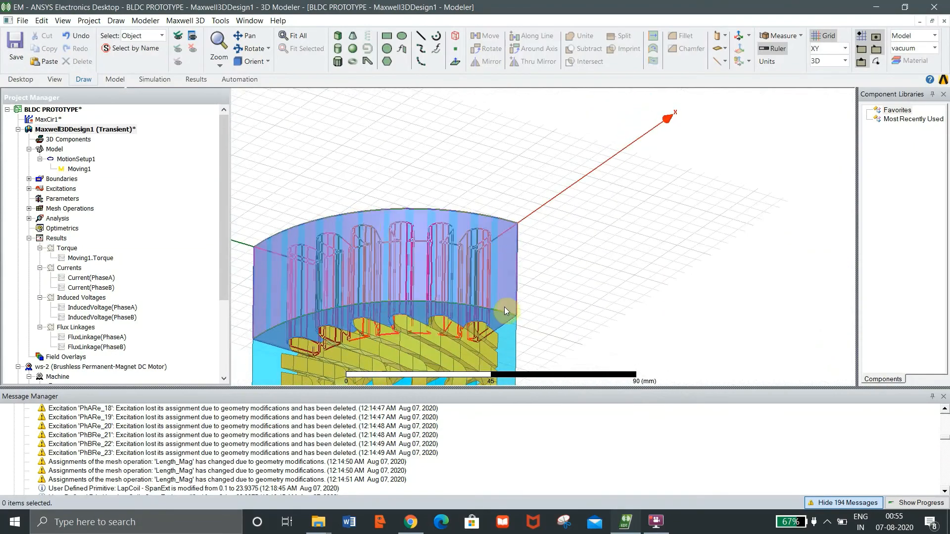
pyautogui.moveTo(505, 310); pyautogui.dragTo(596, 375)
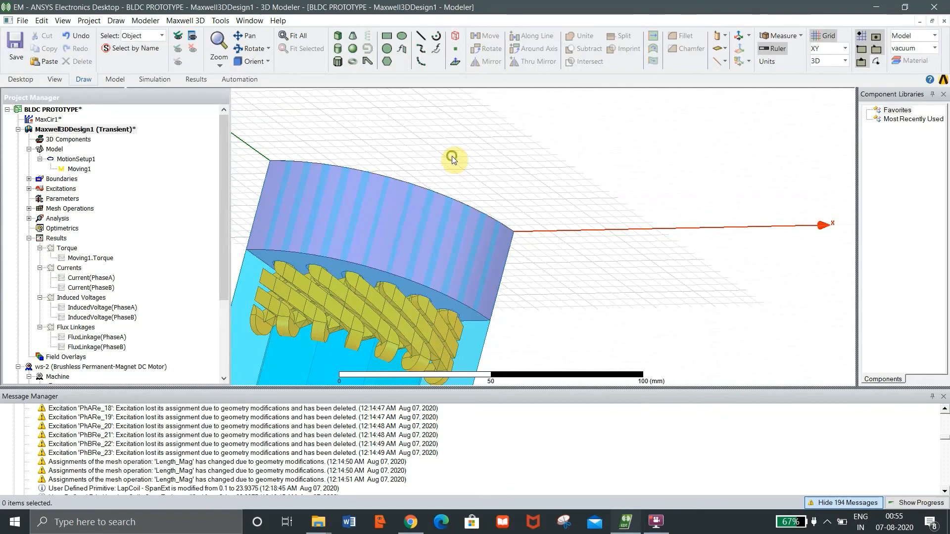
pyautogui.moveTo(452, 156); pyautogui.dragTo(446, 198)
pyautogui.moveTo(609, 158); pyautogui.dragTo(548, 251)
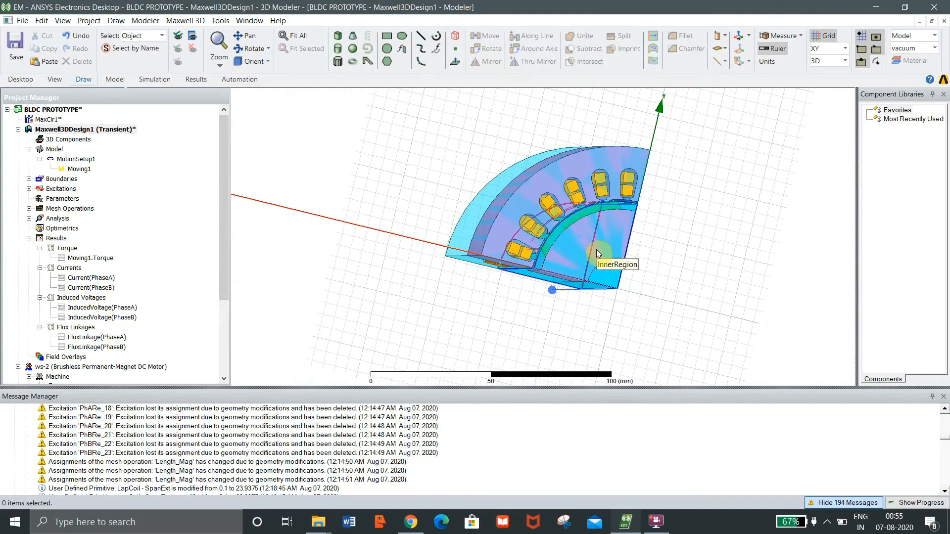
pyautogui.scroll(4, 597, 253)
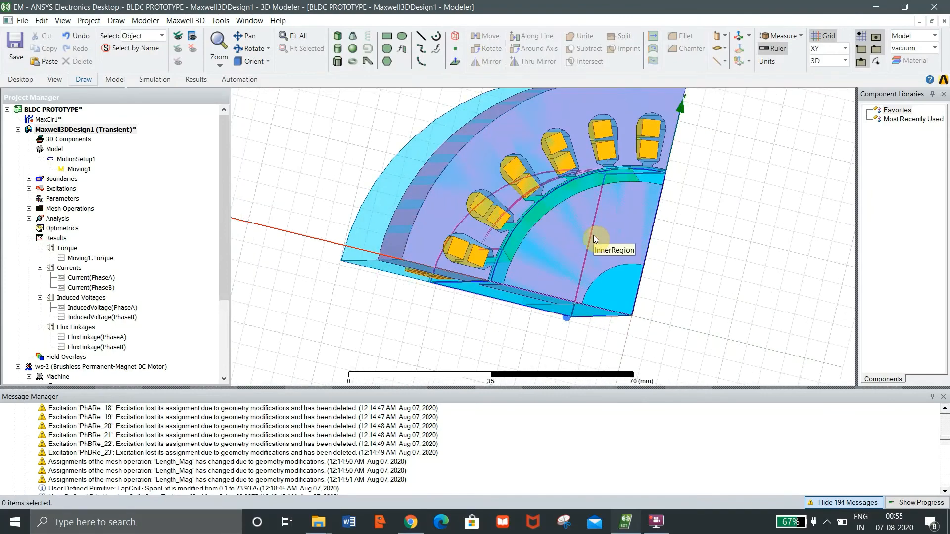
pyautogui.scroll(-4, 593, 237)
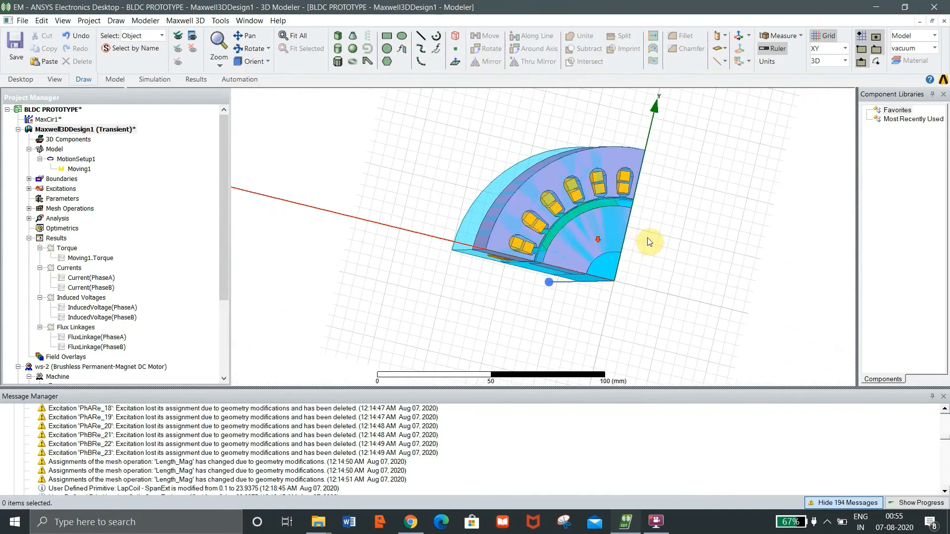
pyautogui.moveTo(649, 242); pyautogui.dragTo(759, 159)
pyautogui.moveTo(403, 216); pyautogui.dragTo(407, 237)
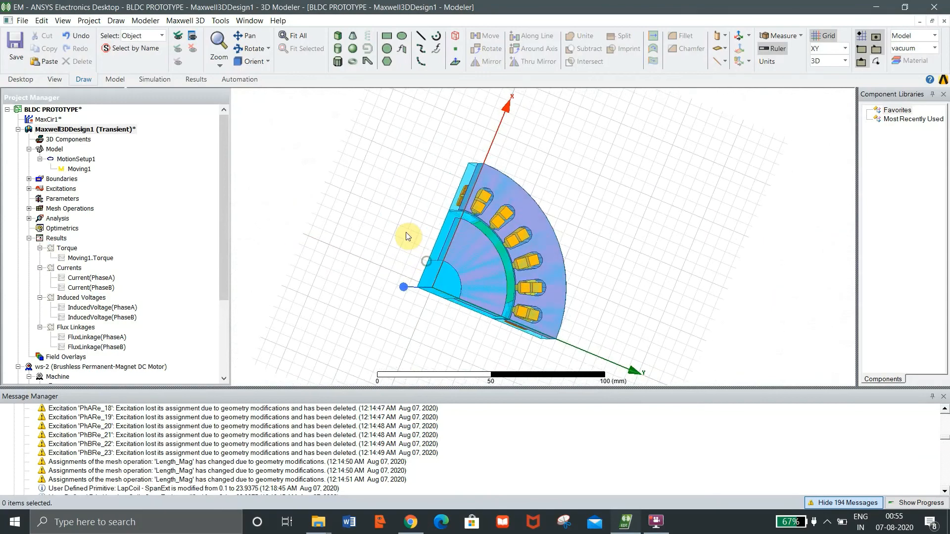
# Open the MaxCir1 drive circuit schematic and examine its voltage sources, diodes and switches
pyautogui.doubleClick(50, 123)
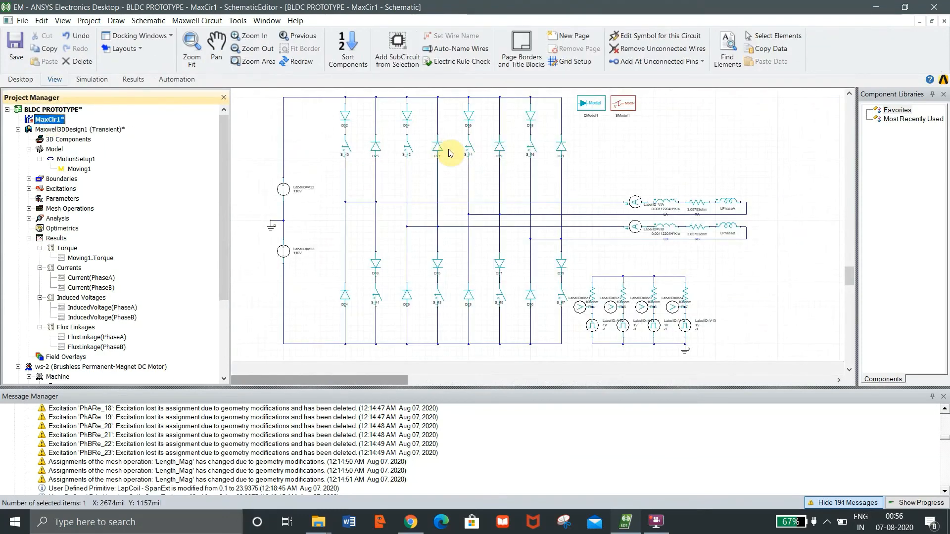
pyautogui.click(250, 39)
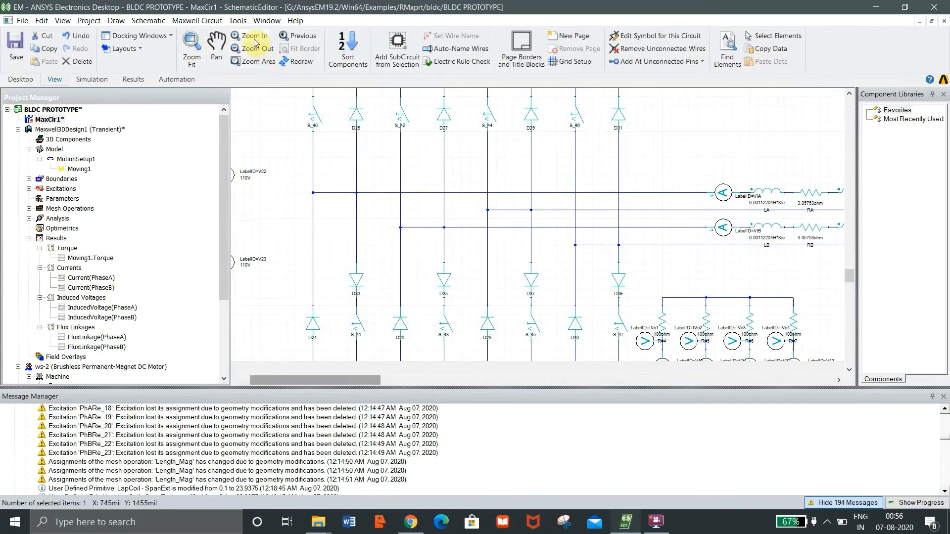
pyautogui.middleClick(296, 149)
pyautogui.middleClick(324, 182)
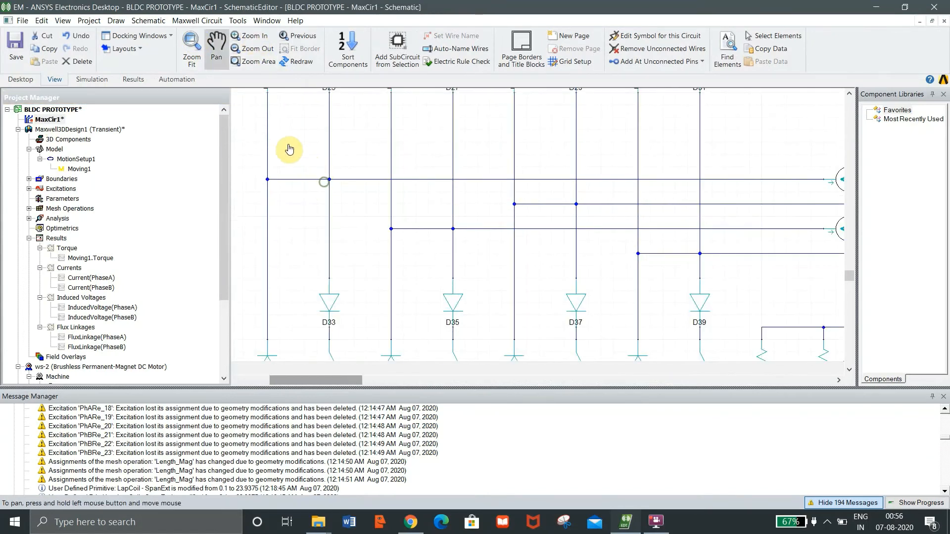
pyautogui.moveTo(289, 146); pyautogui.dragTo(430, 272)
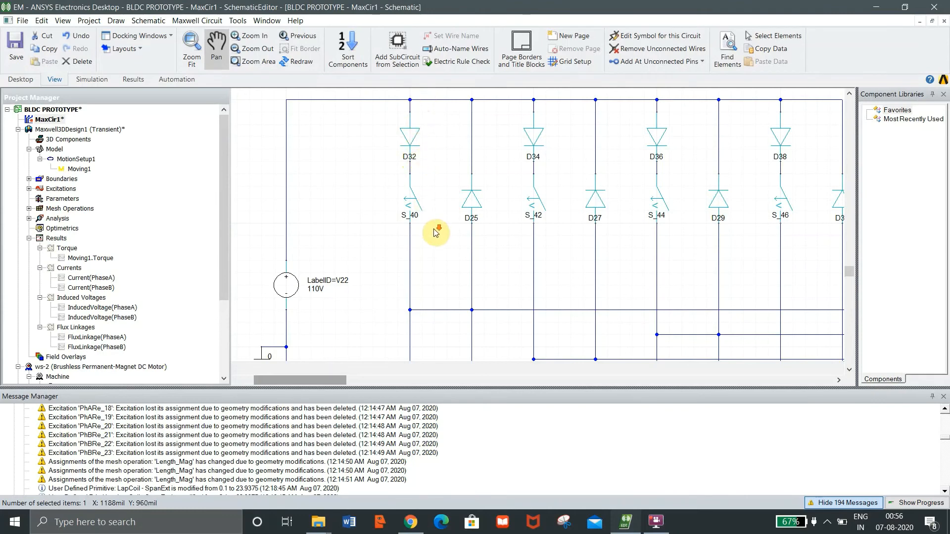
pyautogui.scroll(-2, 435, 233)
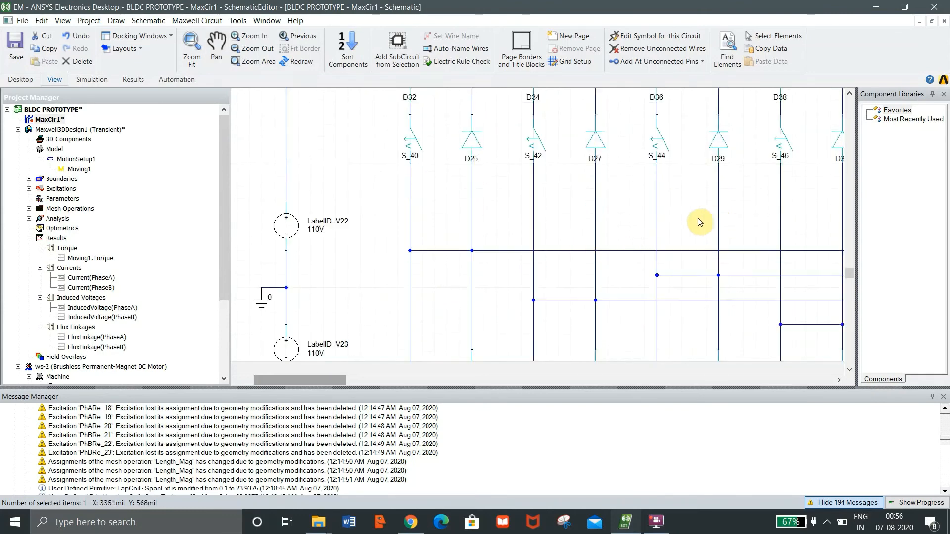
pyautogui.moveTo(692, 218); pyautogui.dragTo(588, 226)
pyautogui.scroll(-3, 748, 207)
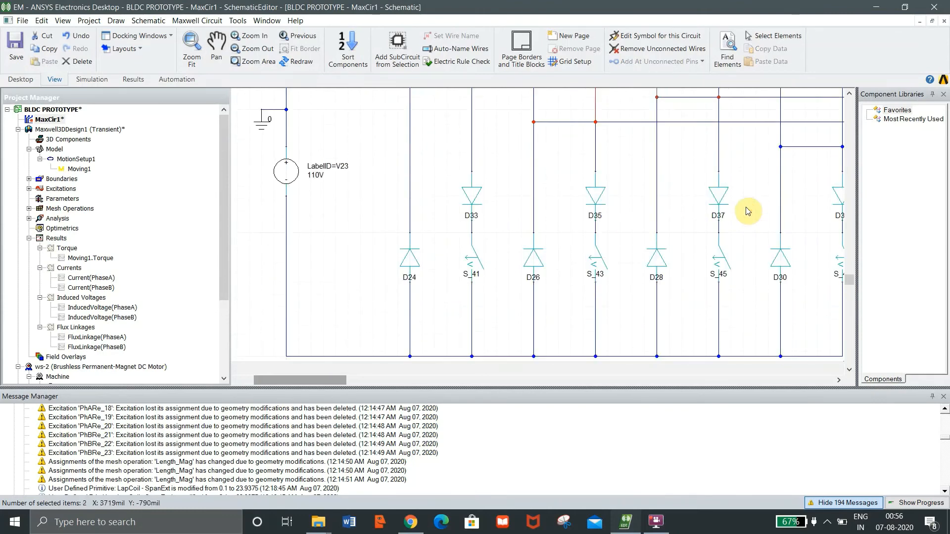
# Inspect the phase A and phase B branches of the circuit, including their ammeters, inductors and resistors
pyautogui.rightClick(722, 209)
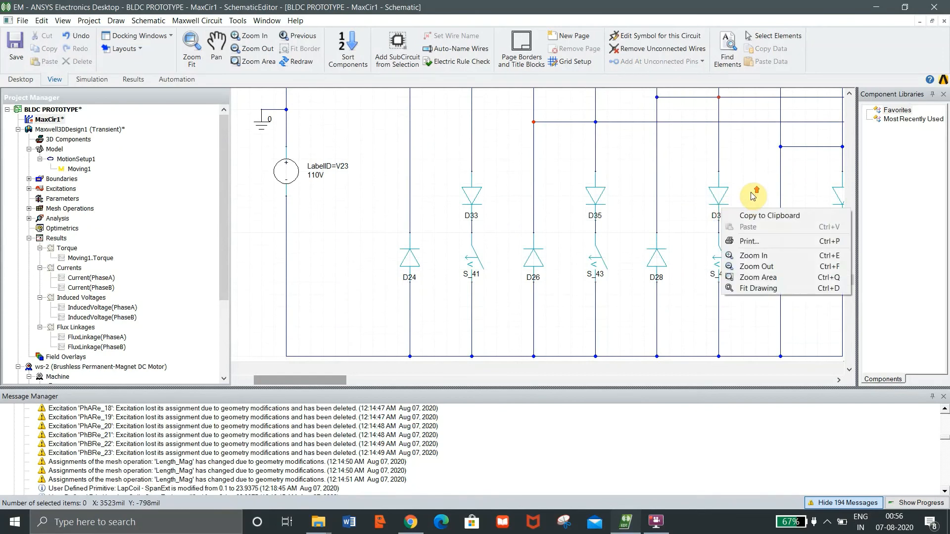
pyautogui.click(746, 289)
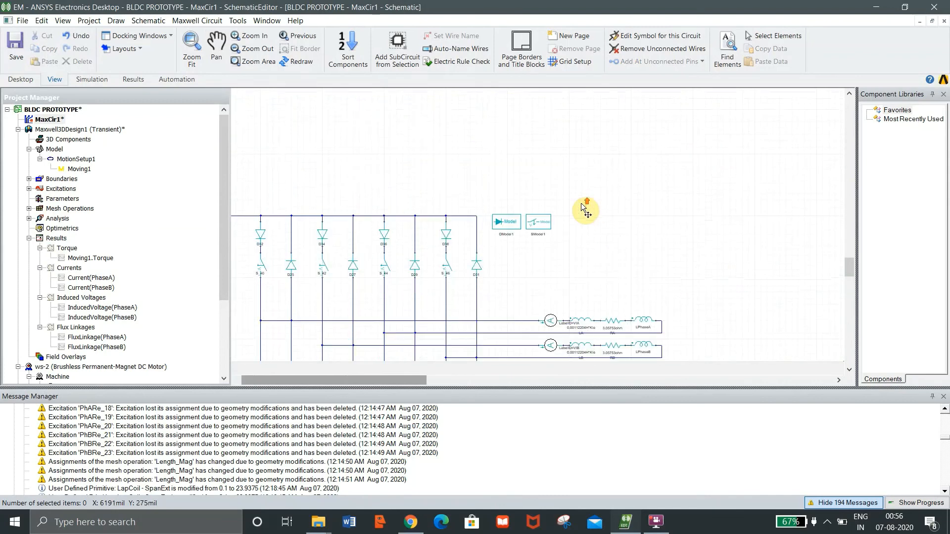
pyautogui.scroll(-3, 584, 208)
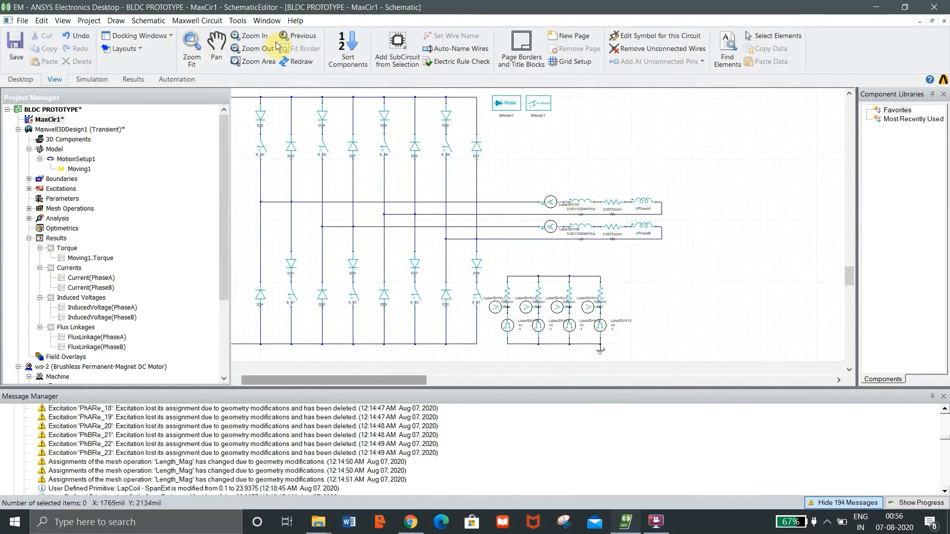
pyautogui.click(254, 36)
pyautogui.click(255, 36)
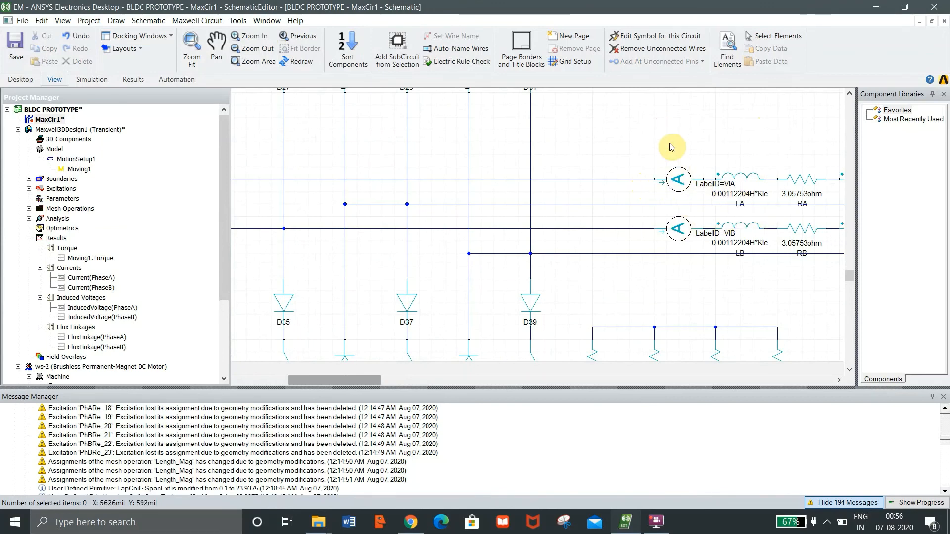
# Return to the ws-2 brushless motor design and open its Machine item
pyautogui.scroll(-4, 118, 302)
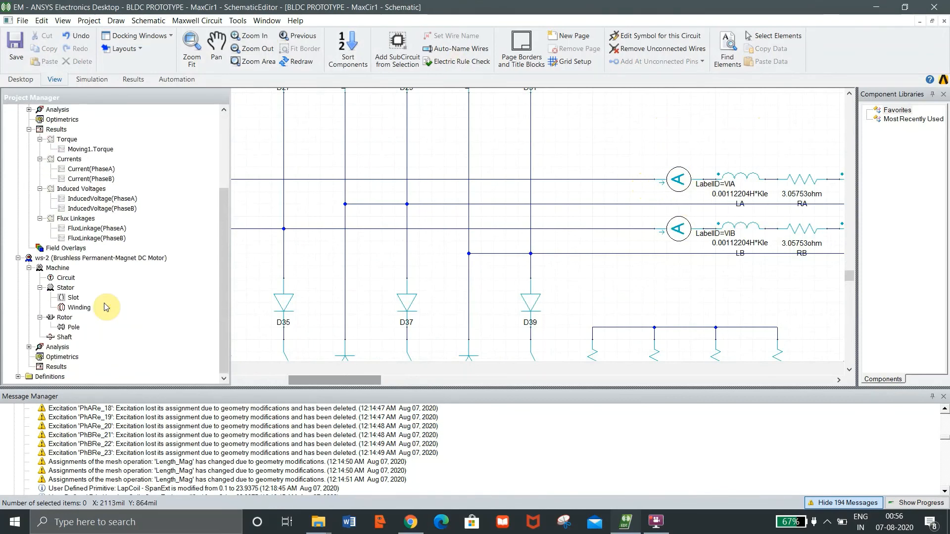
pyautogui.doubleClick(63, 269)
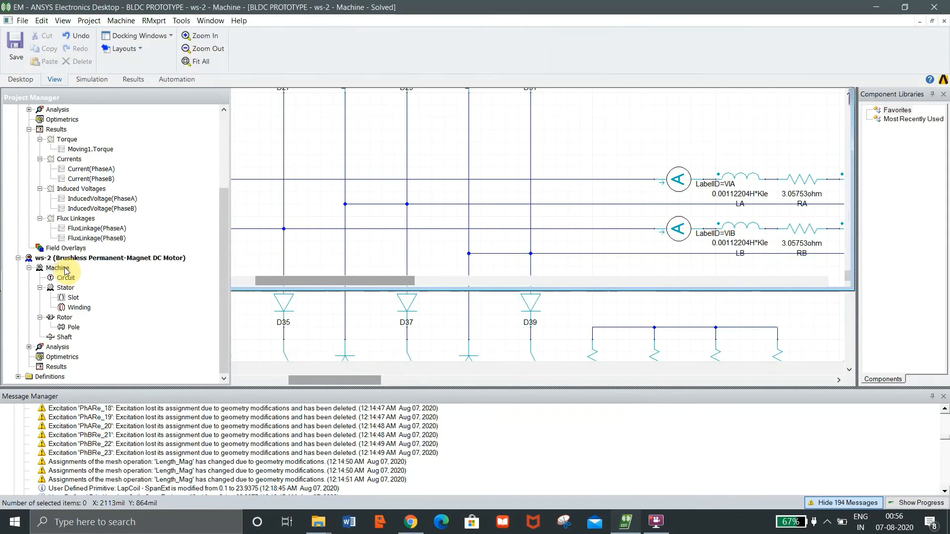